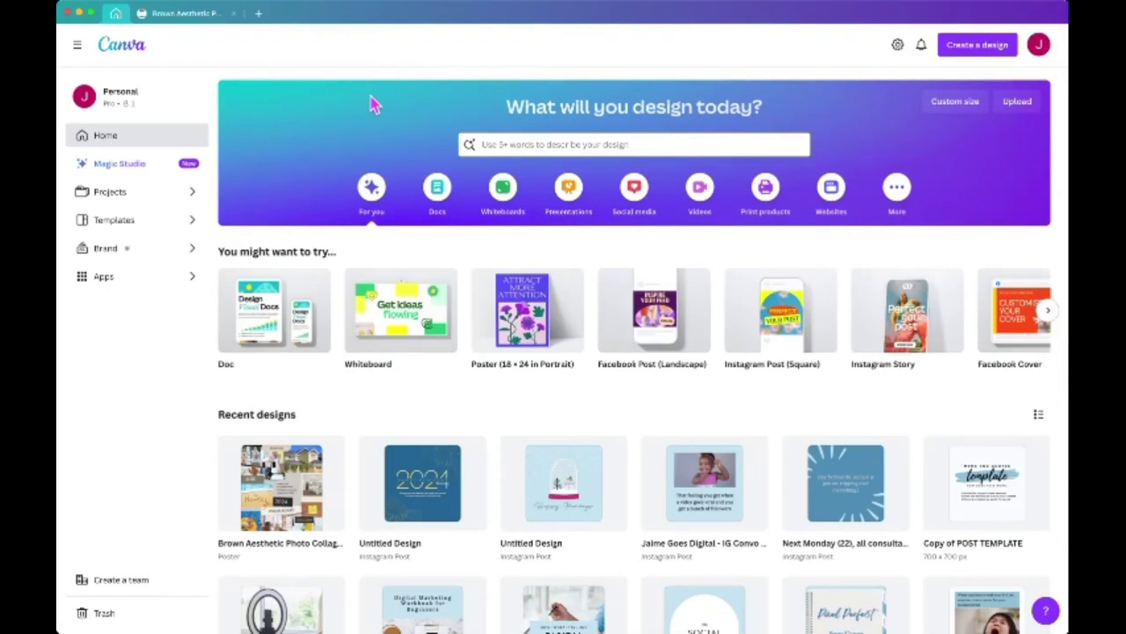
# Step: Search templates for 'vision board' and scroll through the collage-style results
pyautogui.click(589, 146)
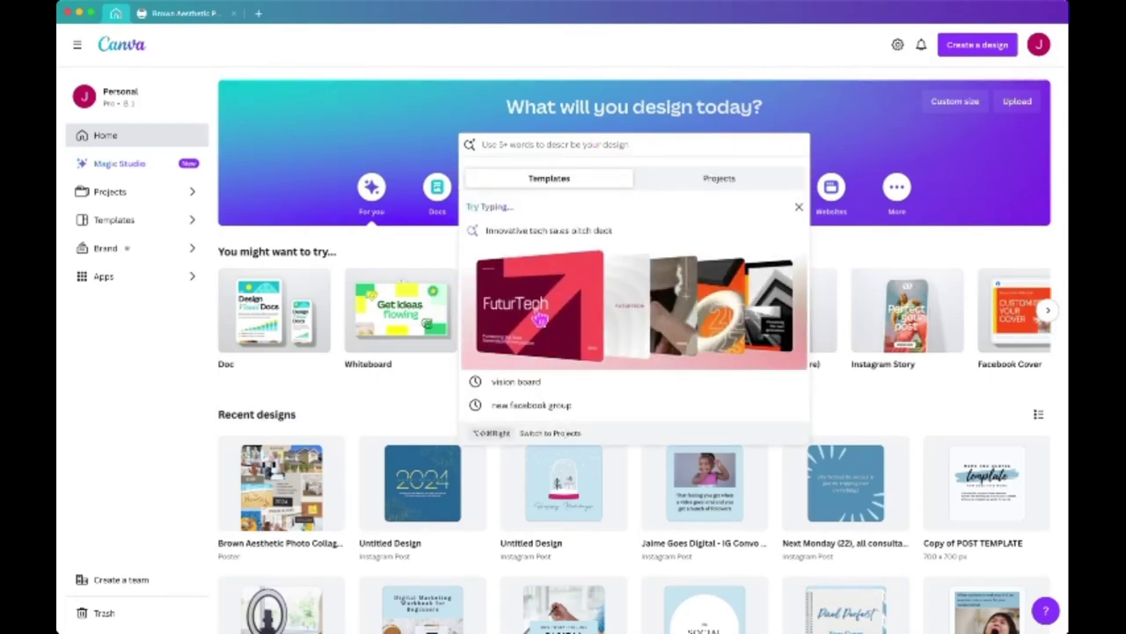
pyautogui.click(519, 384)
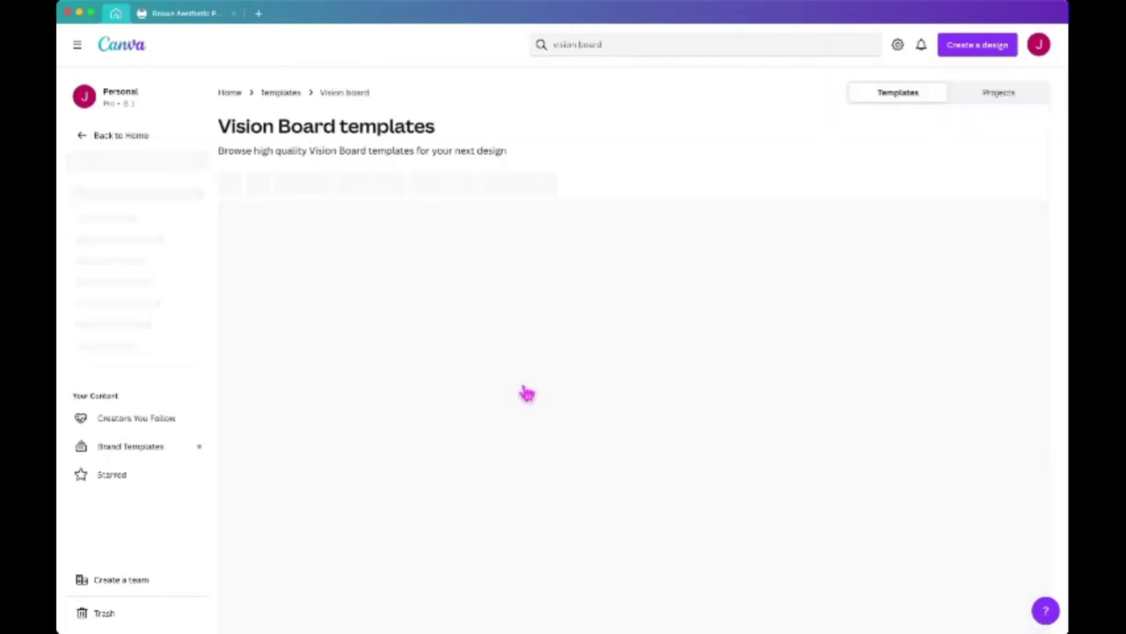
pyautogui.scroll(-5, 585, 425)
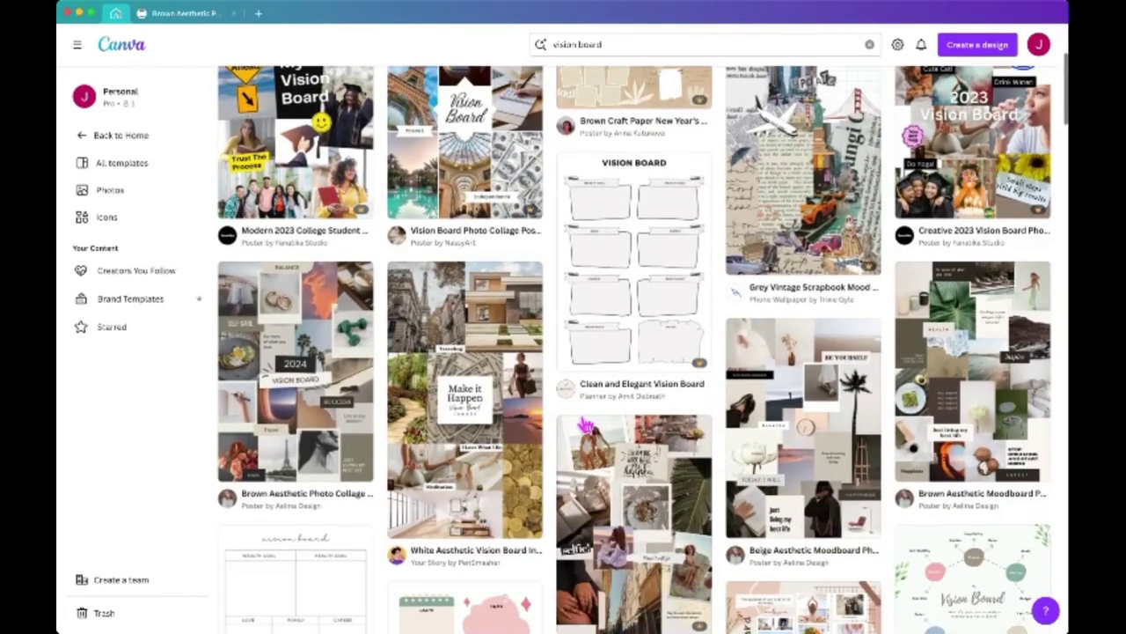
pyautogui.scroll(-5, 586, 425)
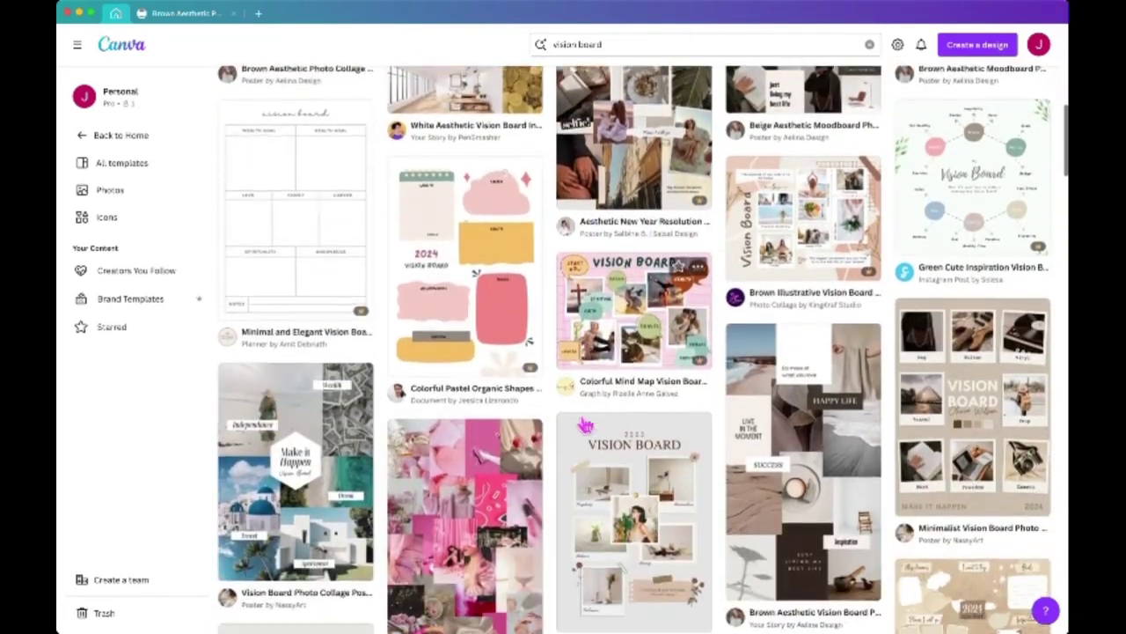
pyautogui.scroll(-3, 585, 425)
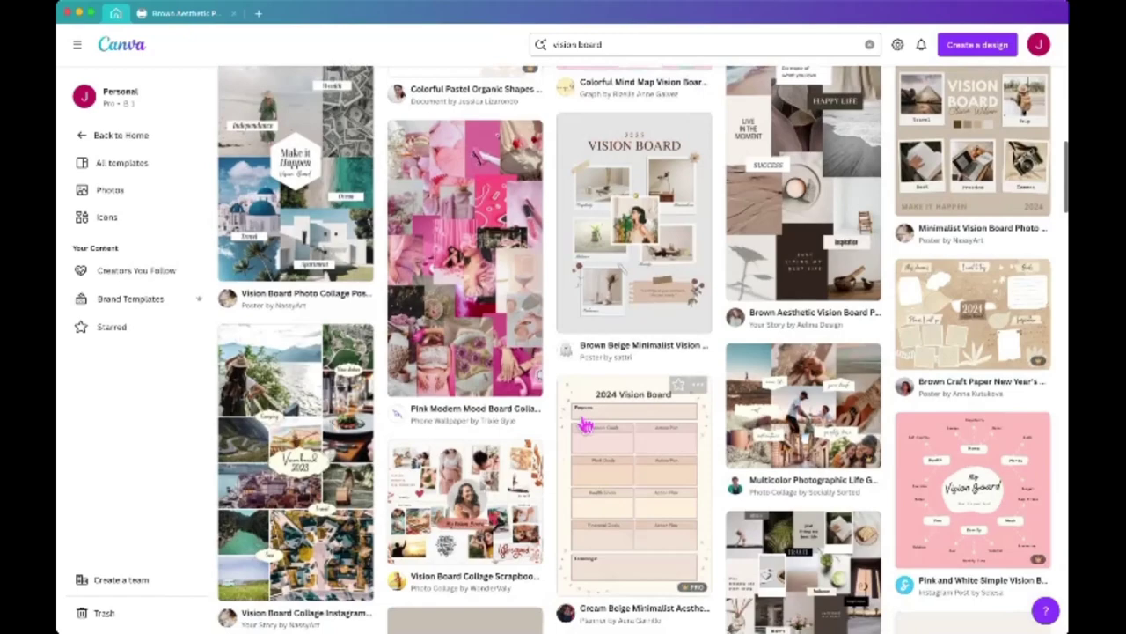
pyautogui.scroll(2, 834, 284)
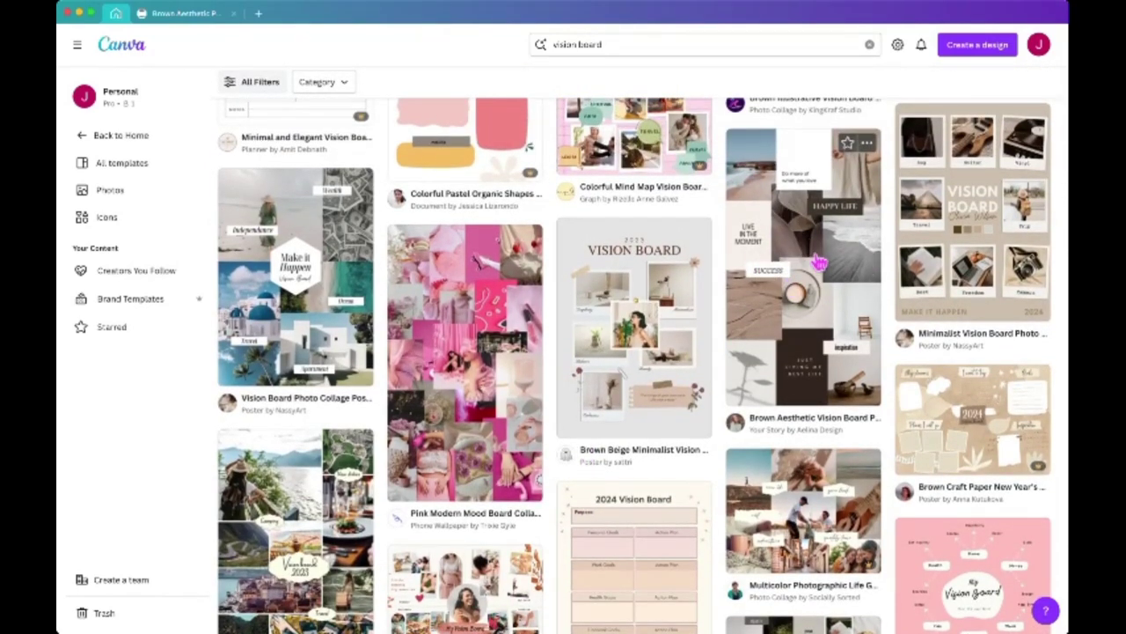
# Step: Preview the Brown Aesthetic Vision Board Photo Collage Instagram Story template and browse it
pyautogui.click(818, 262)
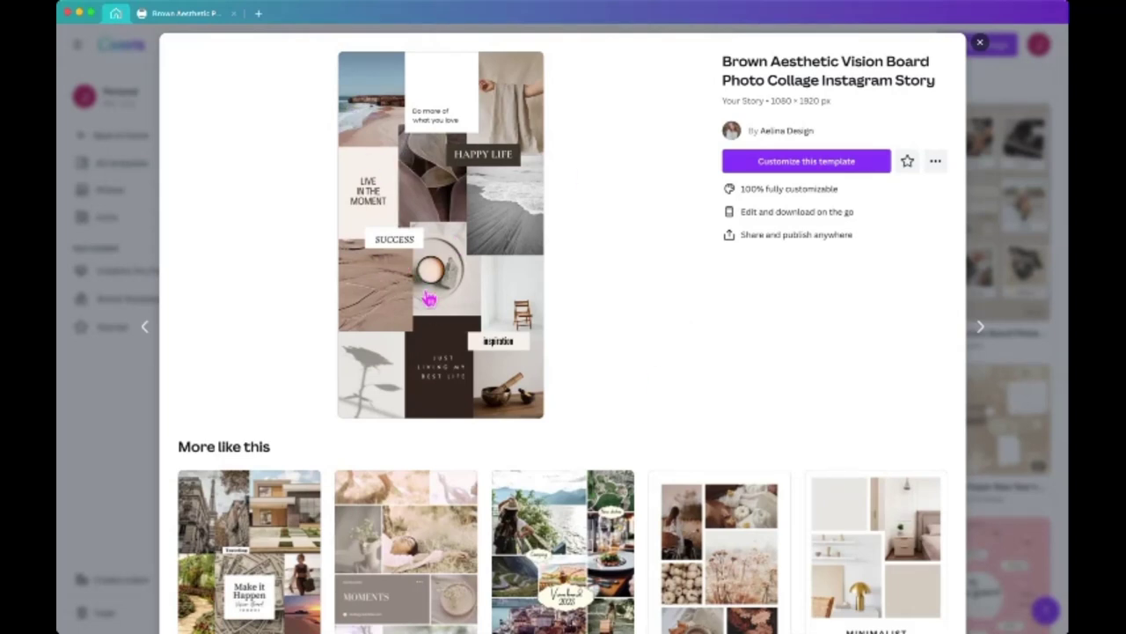
pyautogui.scroll(-5, 505, 440)
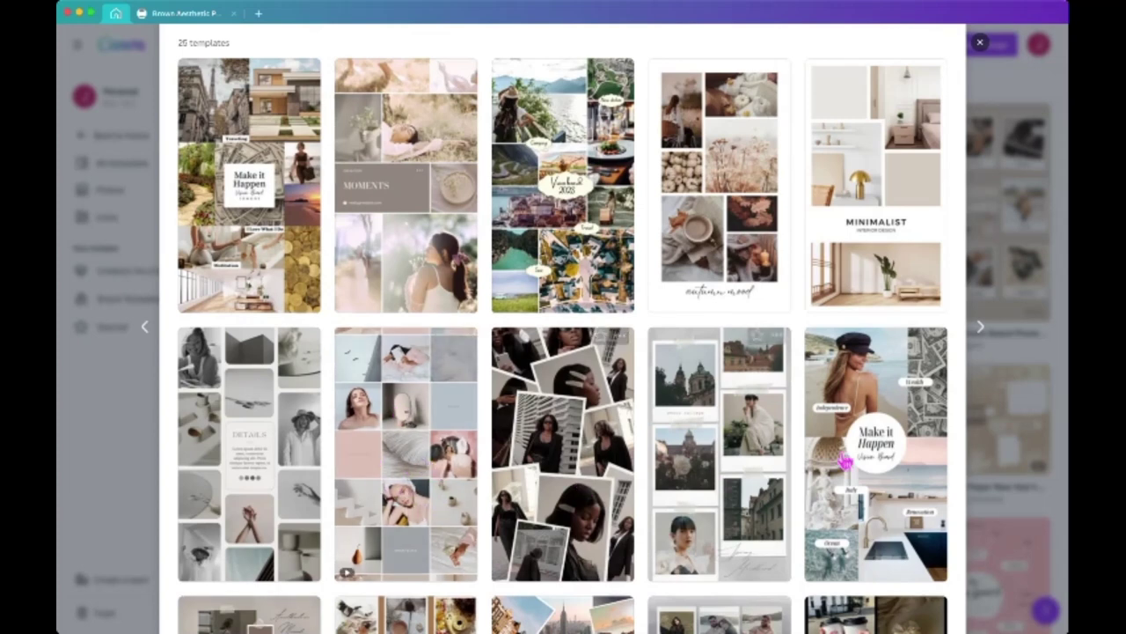
pyautogui.scroll(5, 730, 425)
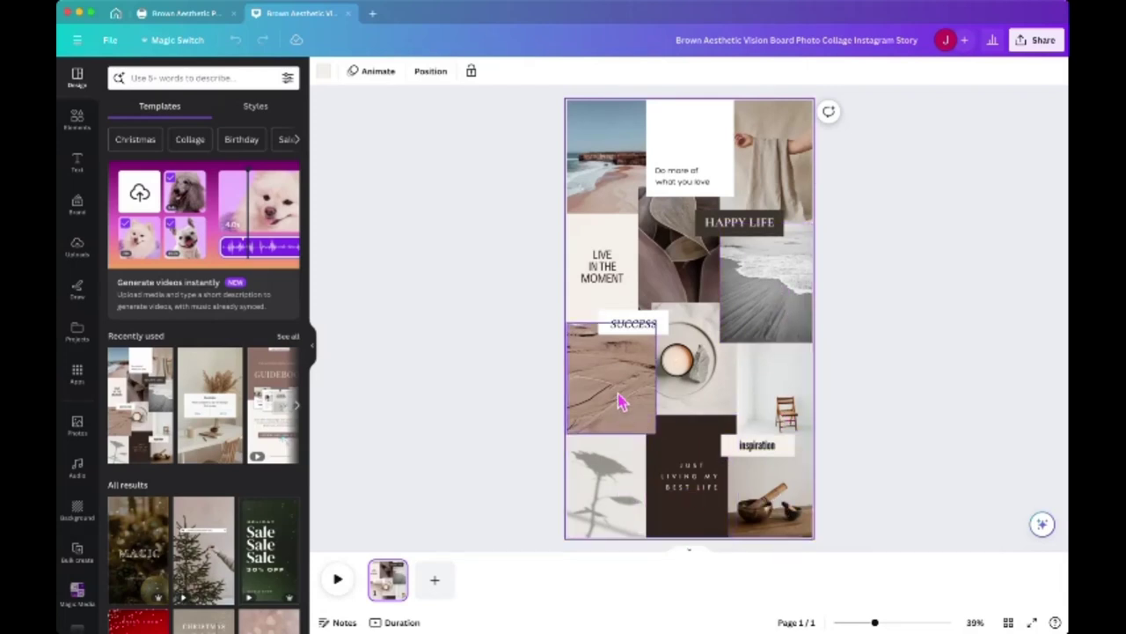
# Step: Replace the 'Do more of what you love' caption with 'Retire at 50'
pyautogui.click(677, 178)
pyautogui.click(682, 178)
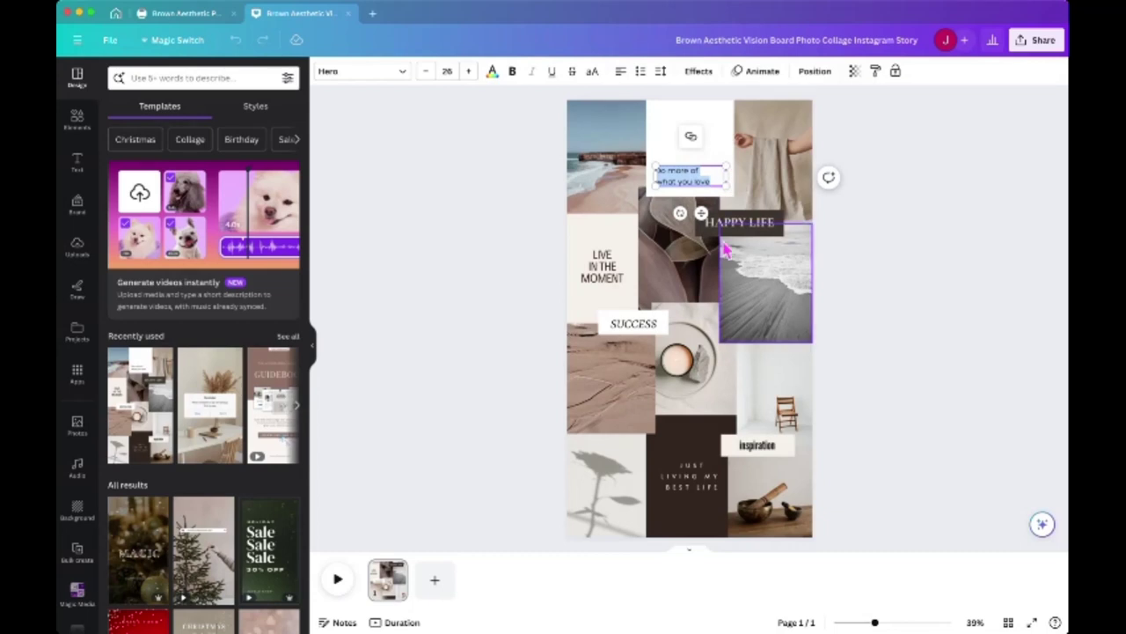
pyautogui.press('BackSpace')
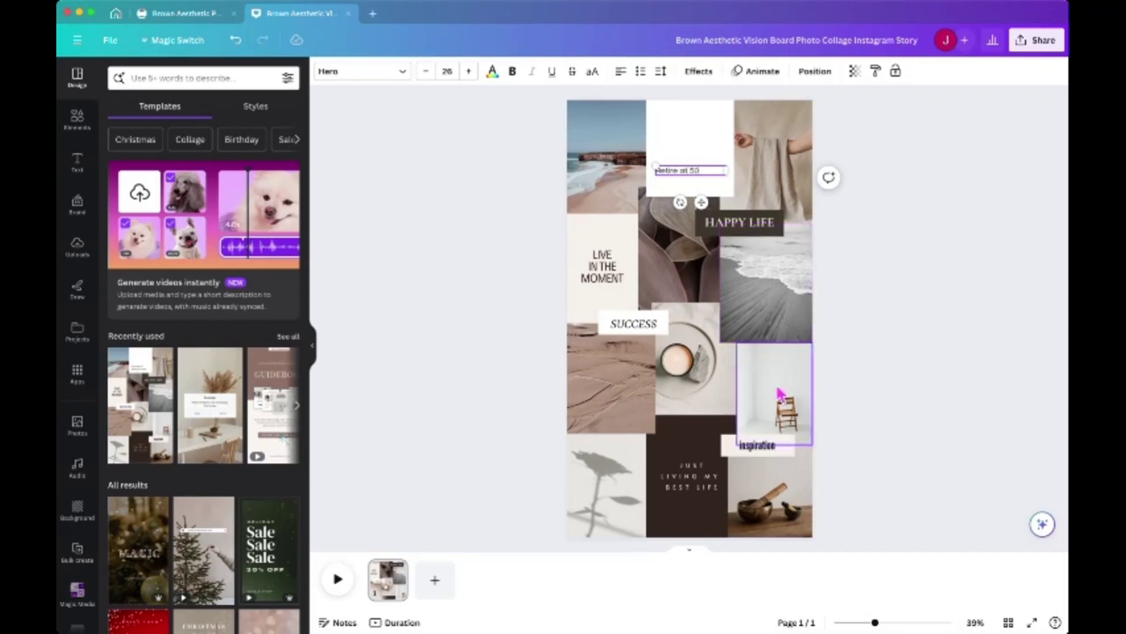
# Step: Change the 'inspiration' label text to 'travel'
pyautogui.click(756, 445)
pyautogui.click(759, 445)
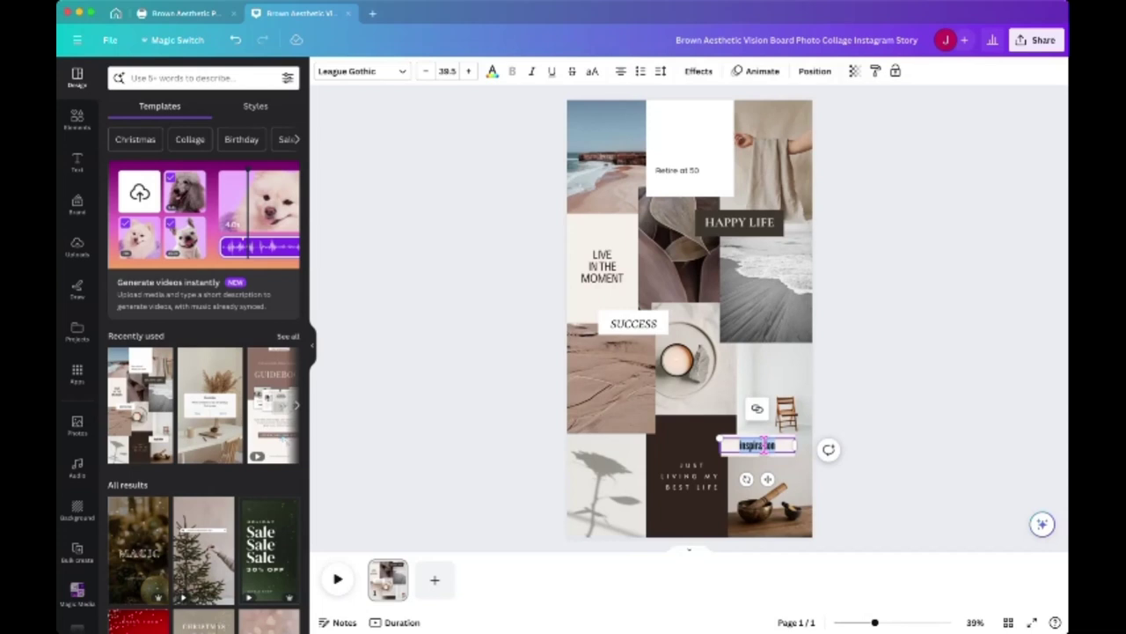
pyautogui.press('BackSpace')
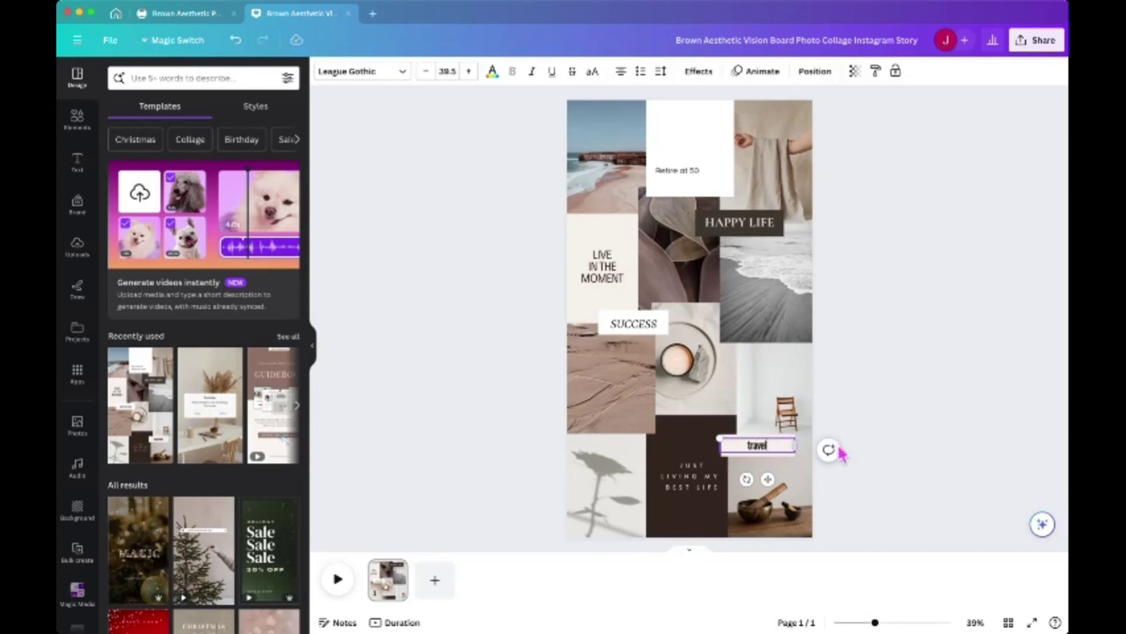
pyautogui.click(1012, 384)
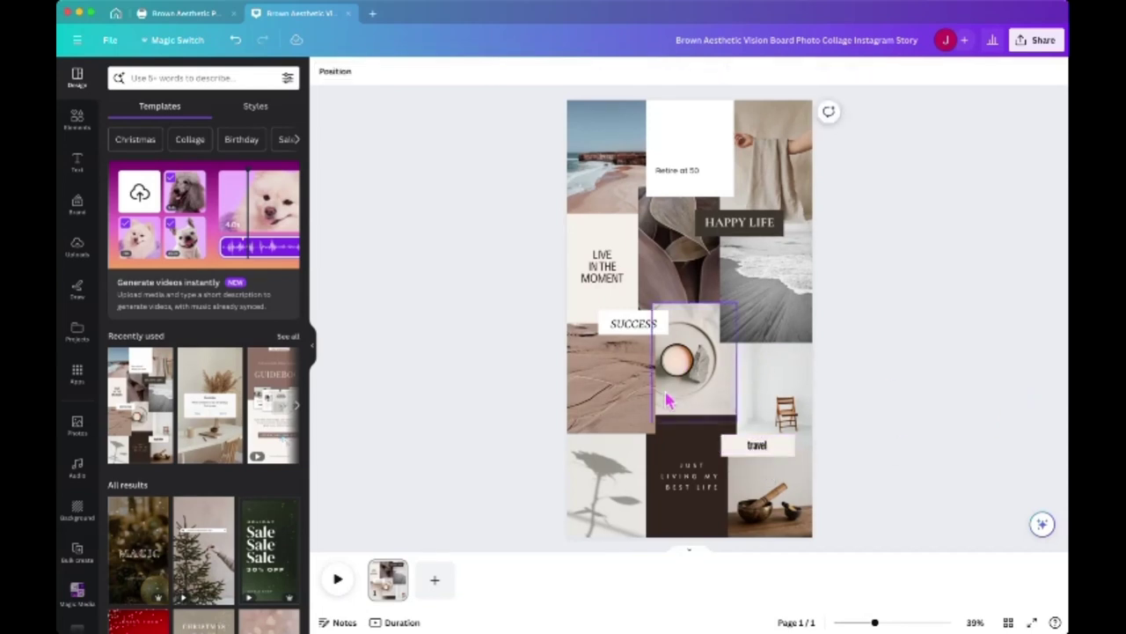
# Step: Search stock photos for 'housekeeper' and add the mop-and-bucket photo to the design
pyautogui.click(78, 429)
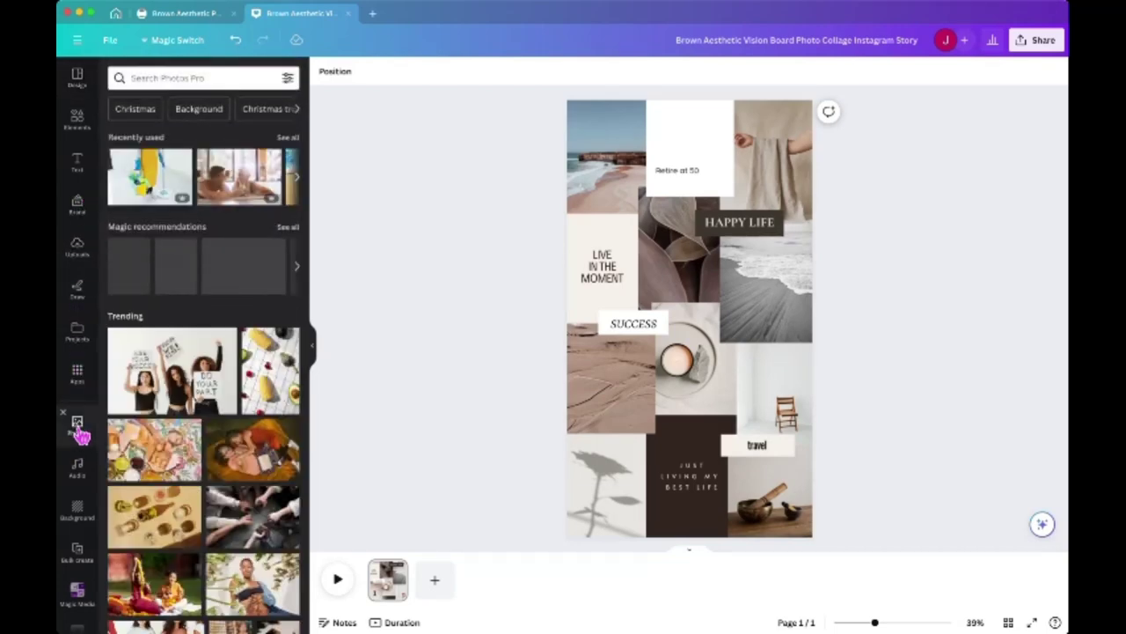
pyautogui.click(206, 77)
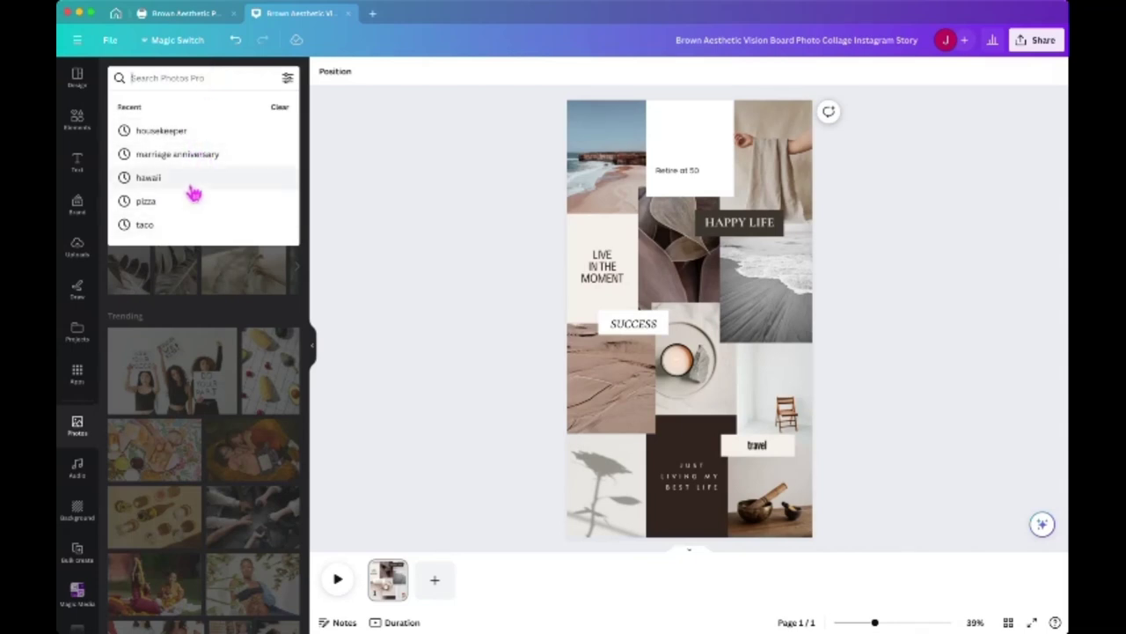
pyautogui.click(191, 132)
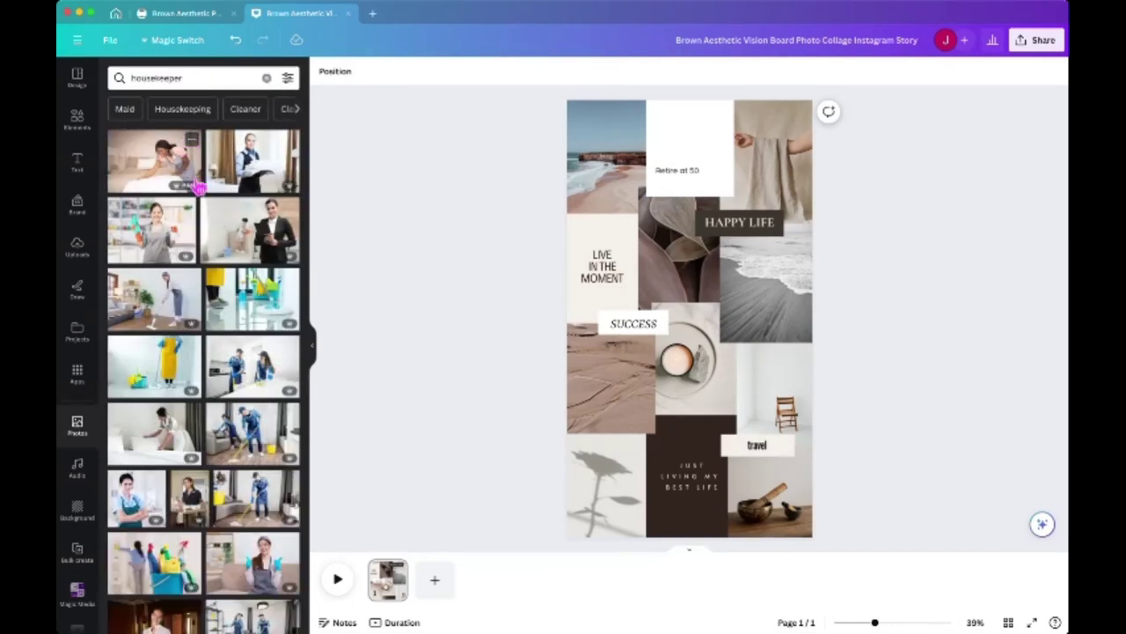
pyautogui.scroll(-5, 211, 291)
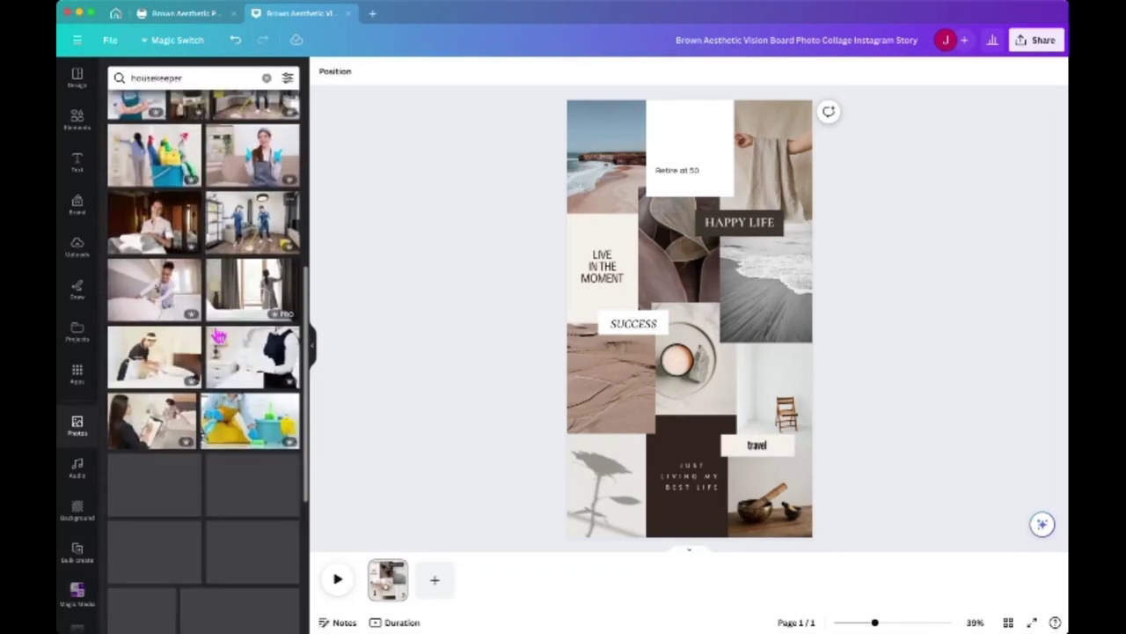
pyautogui.scroll(-5, 219, 336)
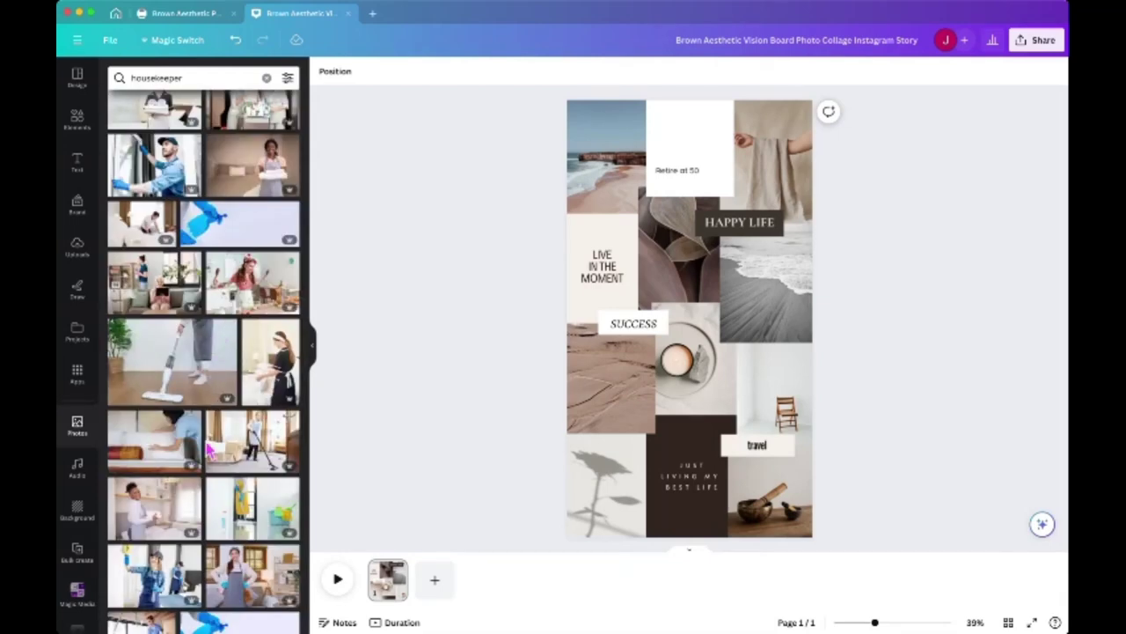
pyautogui.scroll(-5, 211, 396)
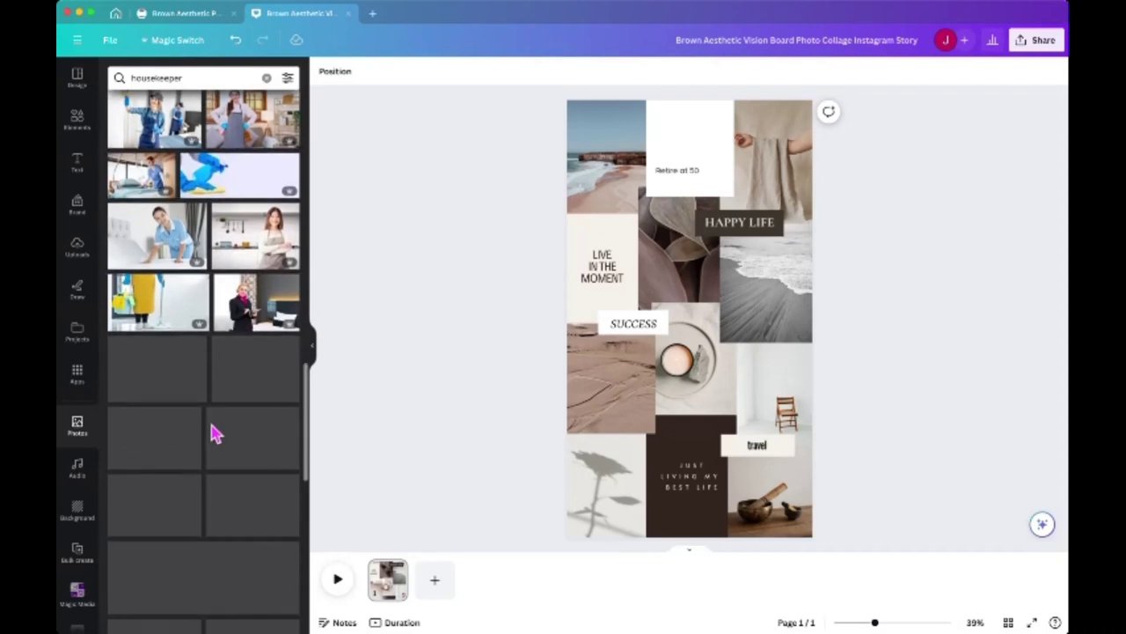
pyautogui.scroll(-1, 216, 432)
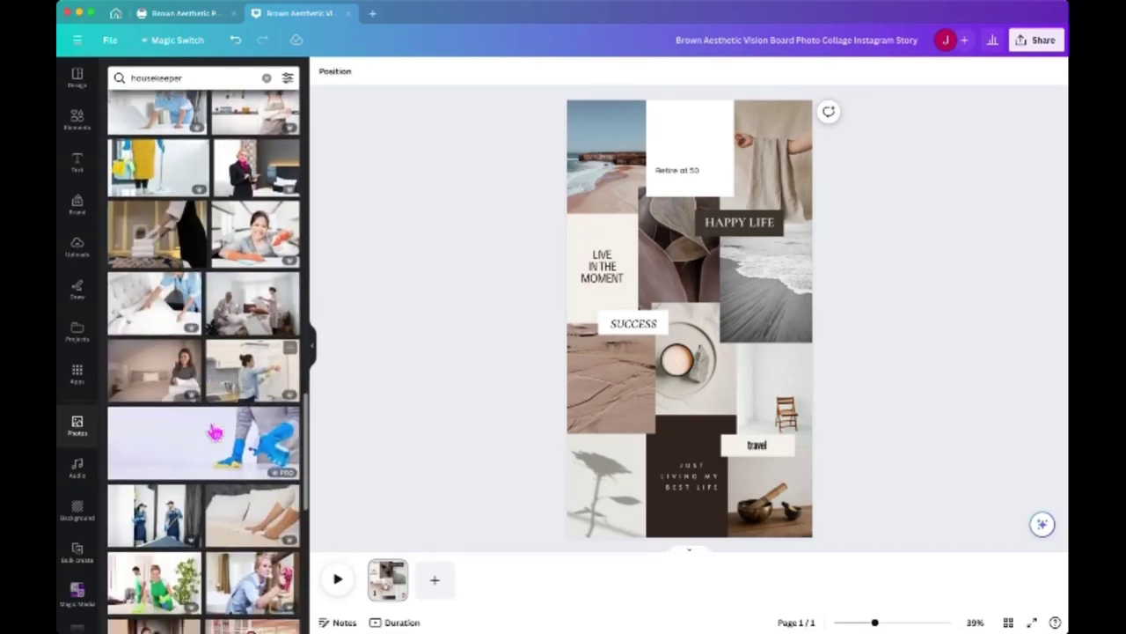
pyautogui.scroll(-8, 213, 432)
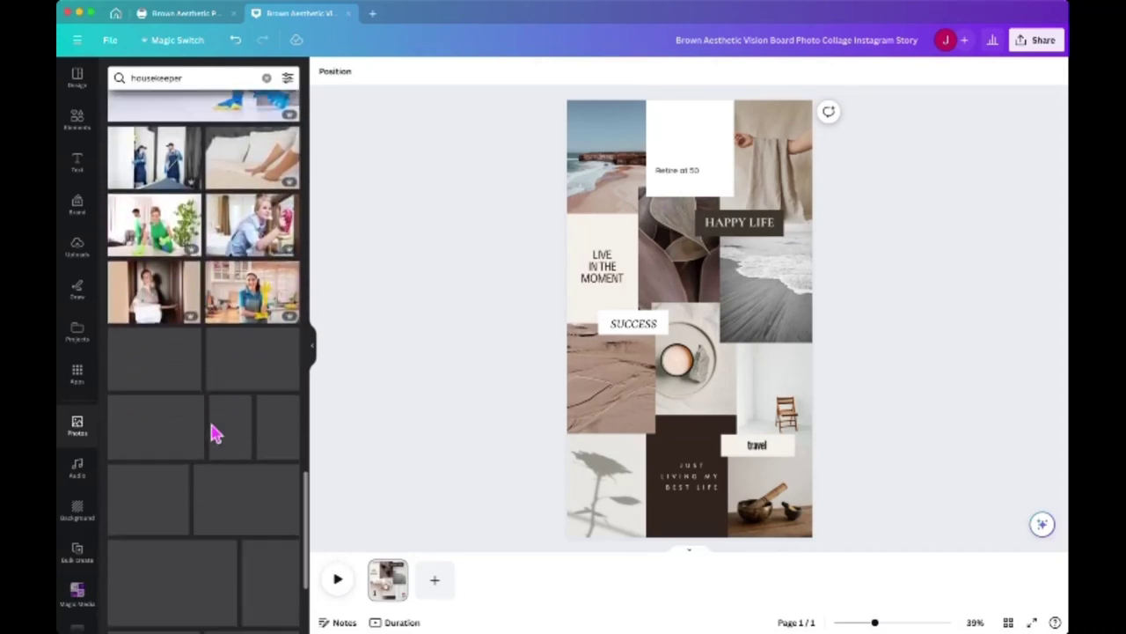
pyautogui.scroll(-3, 214, 431)
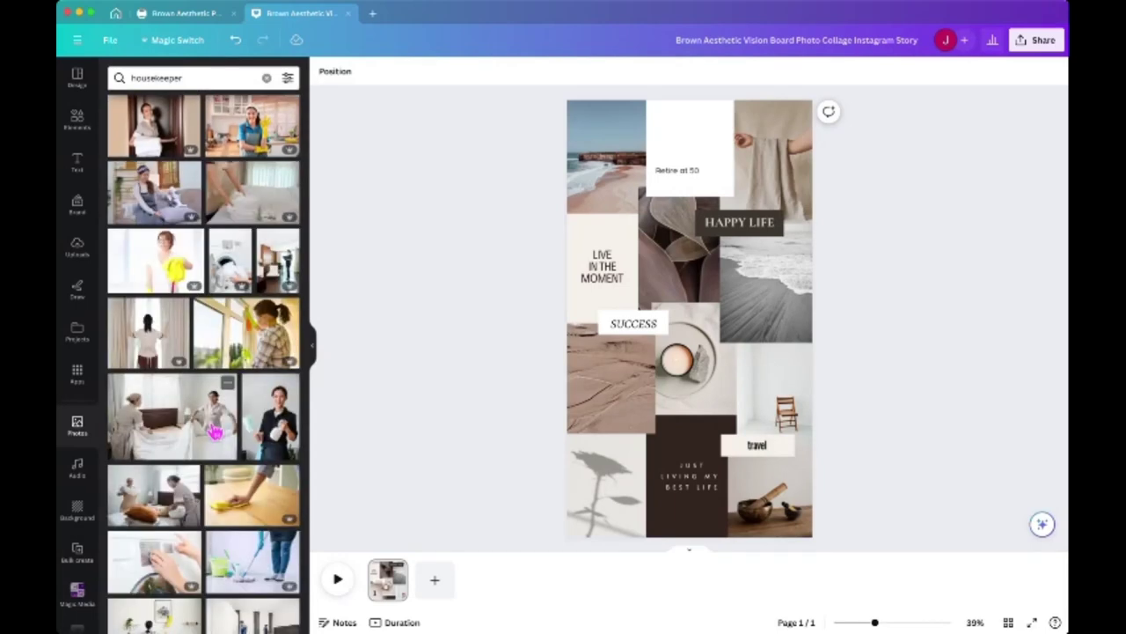
pyautogui.scroll(-5, 214, 432)
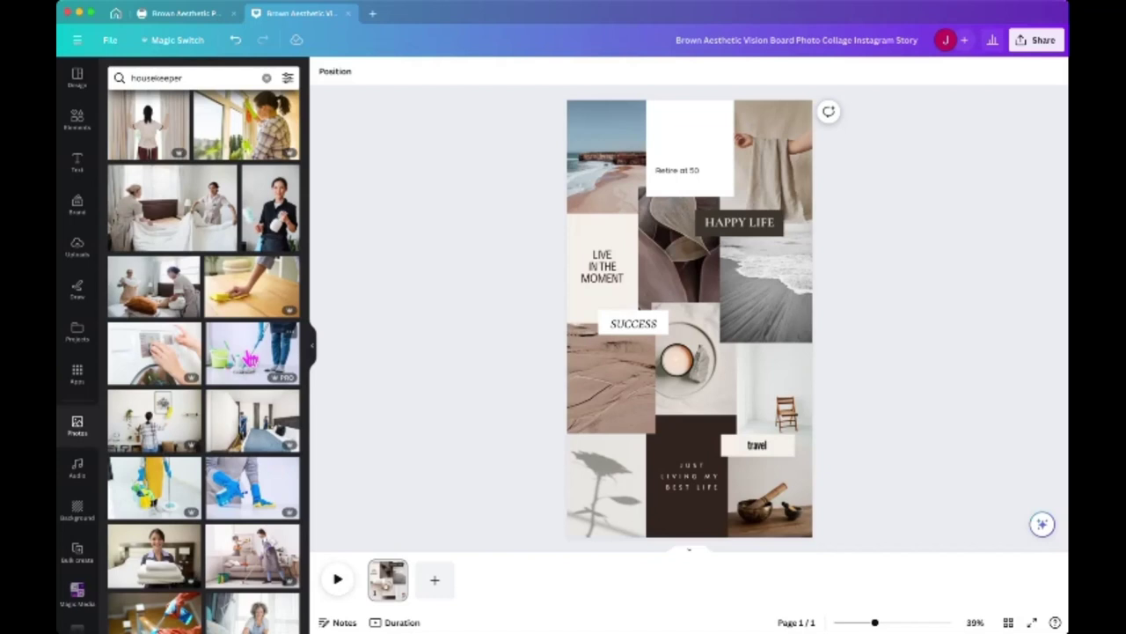
pyautogui.click(250, 359)
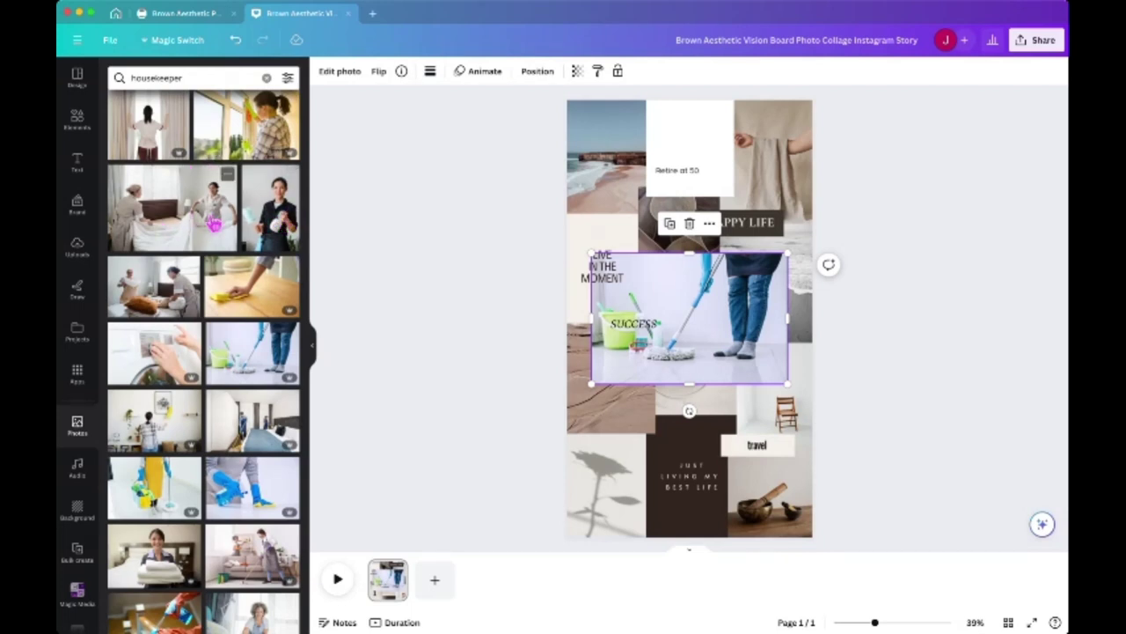
# Step: Move the mop photo aside and delete the top-left beach photo
pyautogui.moveTo(666, 284); pyautogui.dragTo(707, 264)
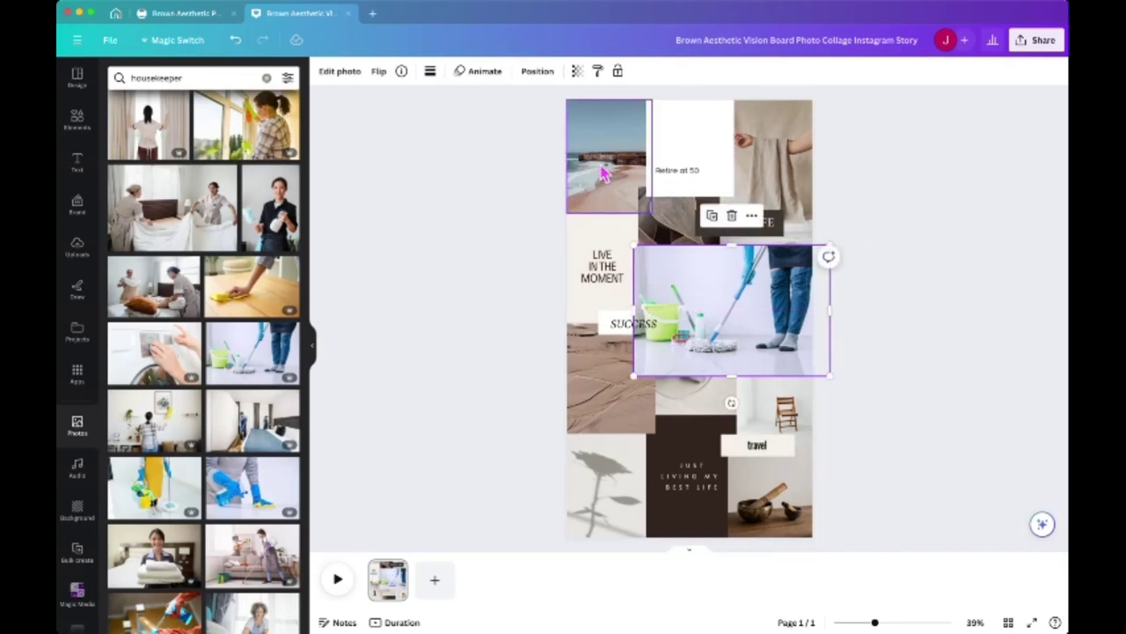
pyautogui.click(604, 173)
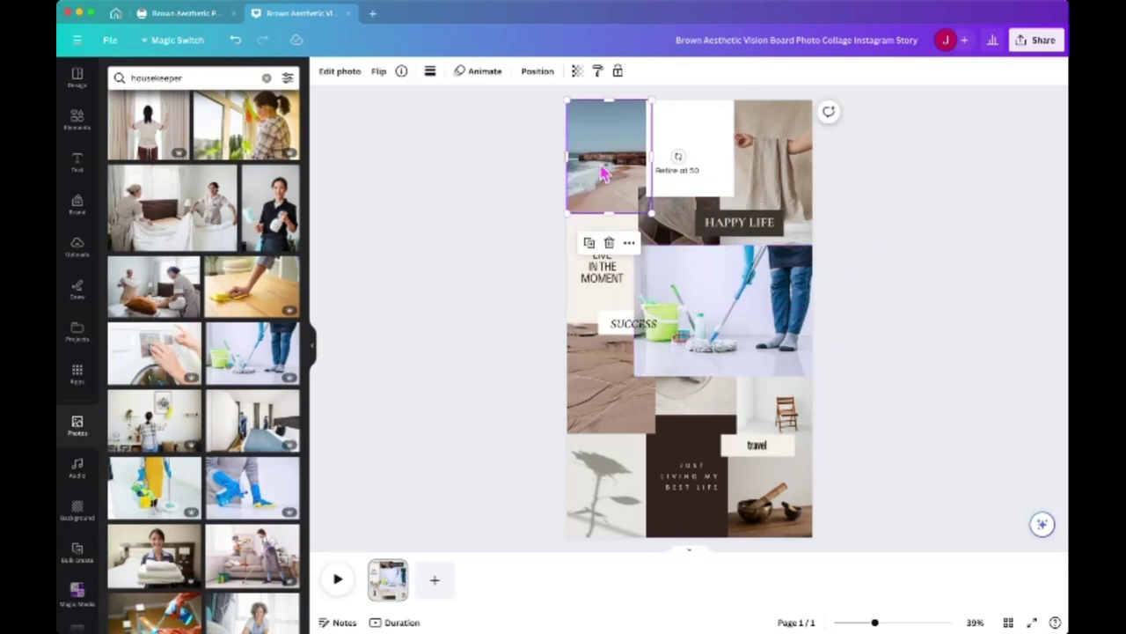
pyautogui.rightClick(600, 159)
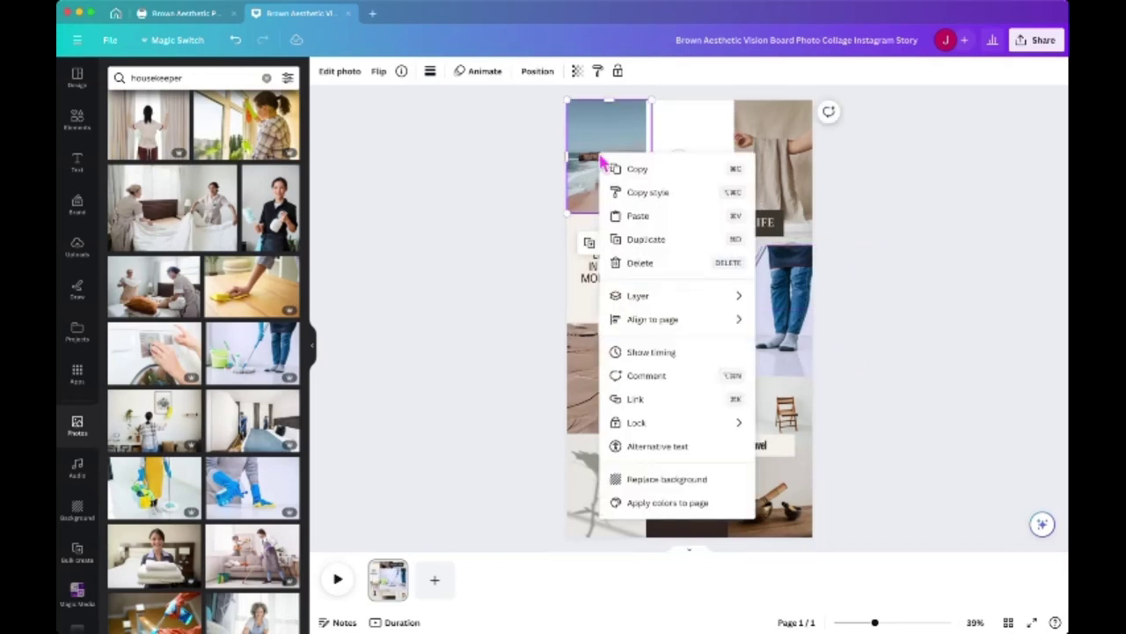
pyautogui.click(643, 264)
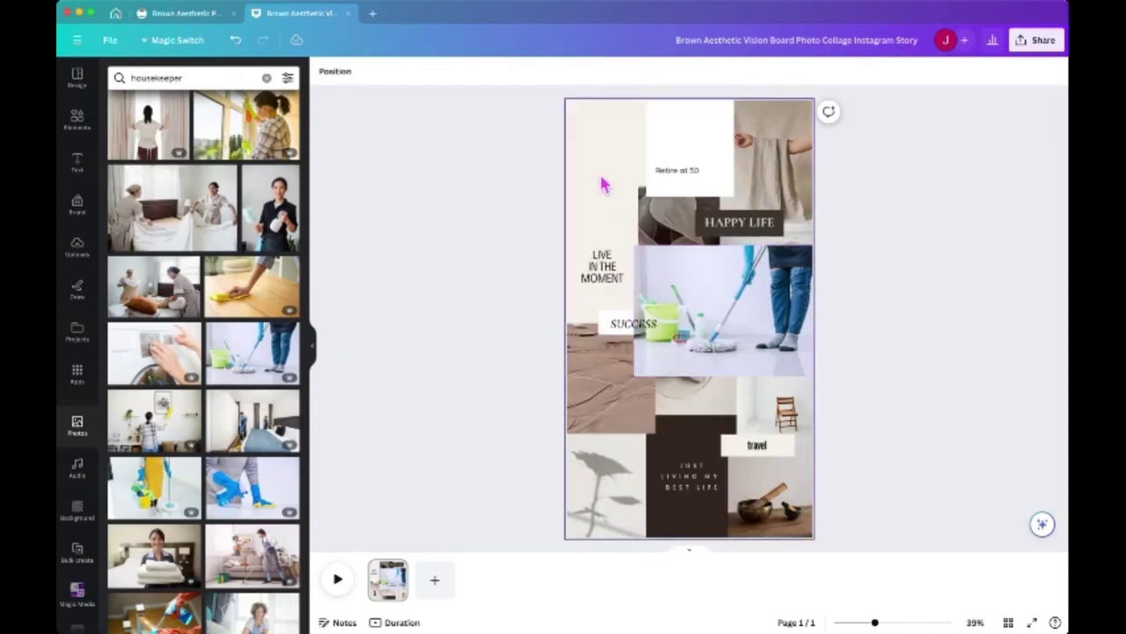
# Step: Place the mopping photo in the top-left corner and resize it to fill that spot
pyautogui.moveTo(746, 301); pyautogui.dragTo(561, 145)
pyautogui.click(910, 202)
pyautogui.click(612, 166)
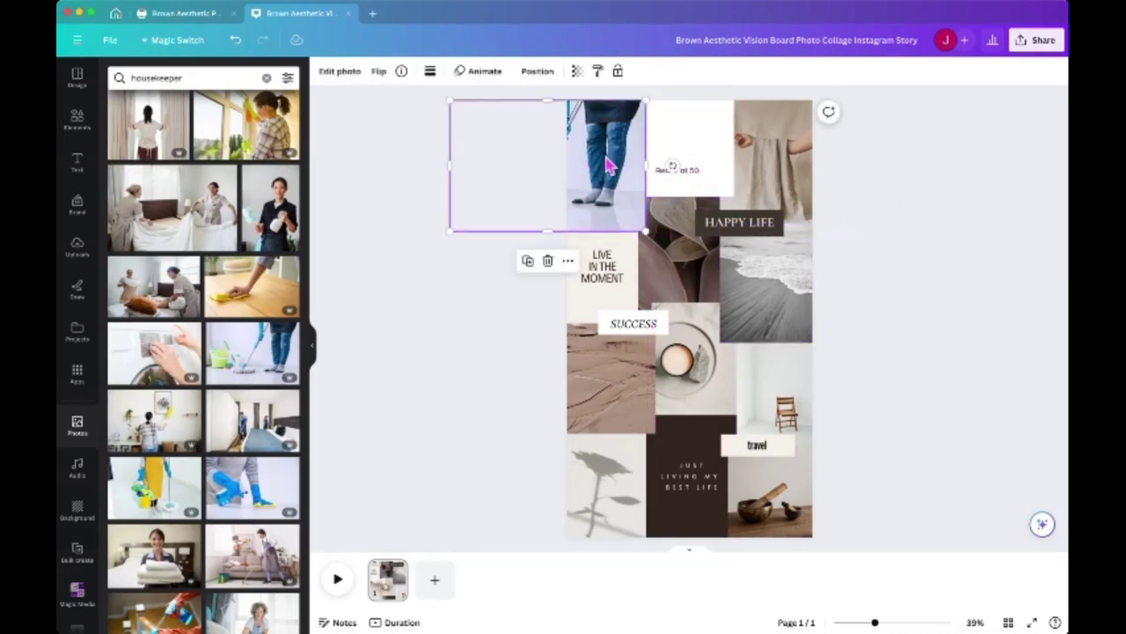
pyautogui.moveTo(449, 100); pyautogui.dragTo(596, 152)
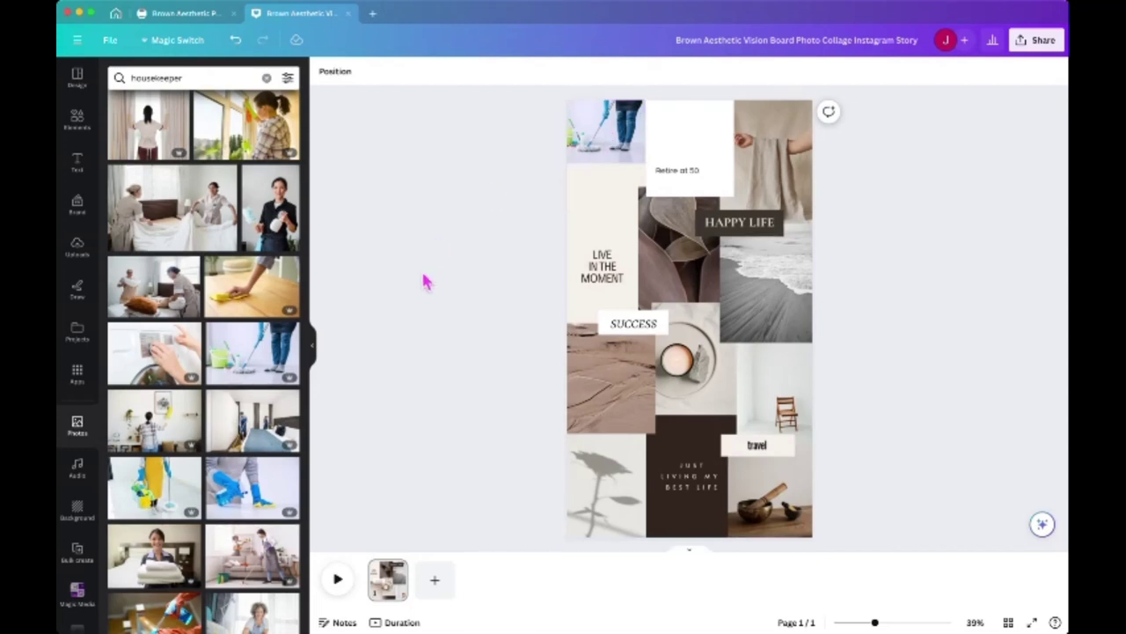
# Step: Search photos for 'greece' and place the Santorini image over the bottom-right corner
pyautogui.click(266, 78)
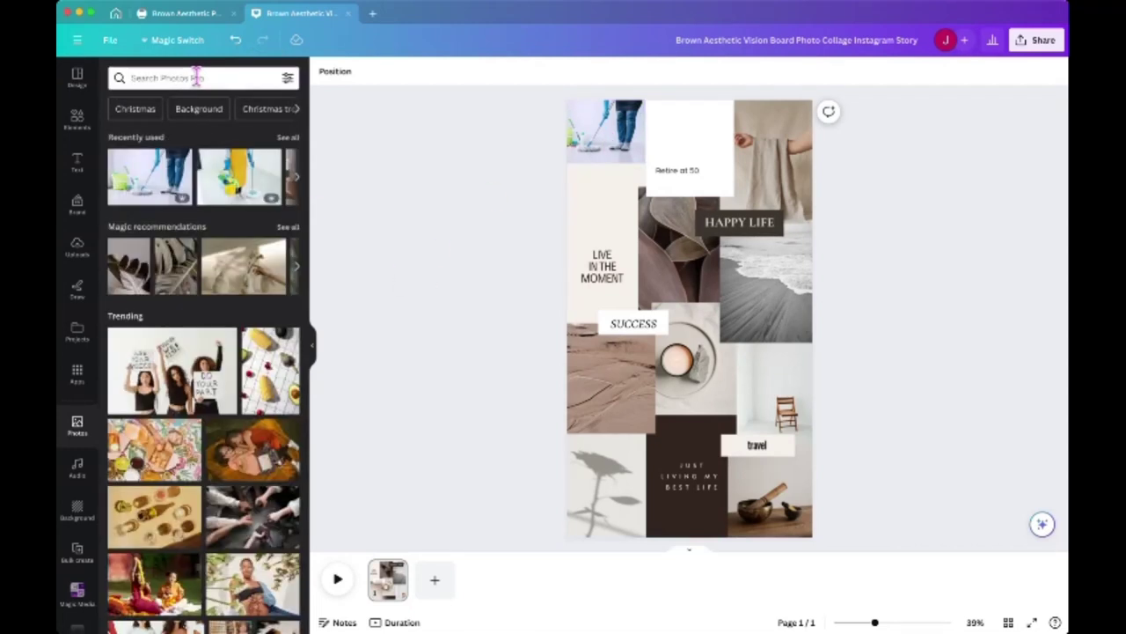
pyautogui.click(196, 77)
pyautogui.write('greece')
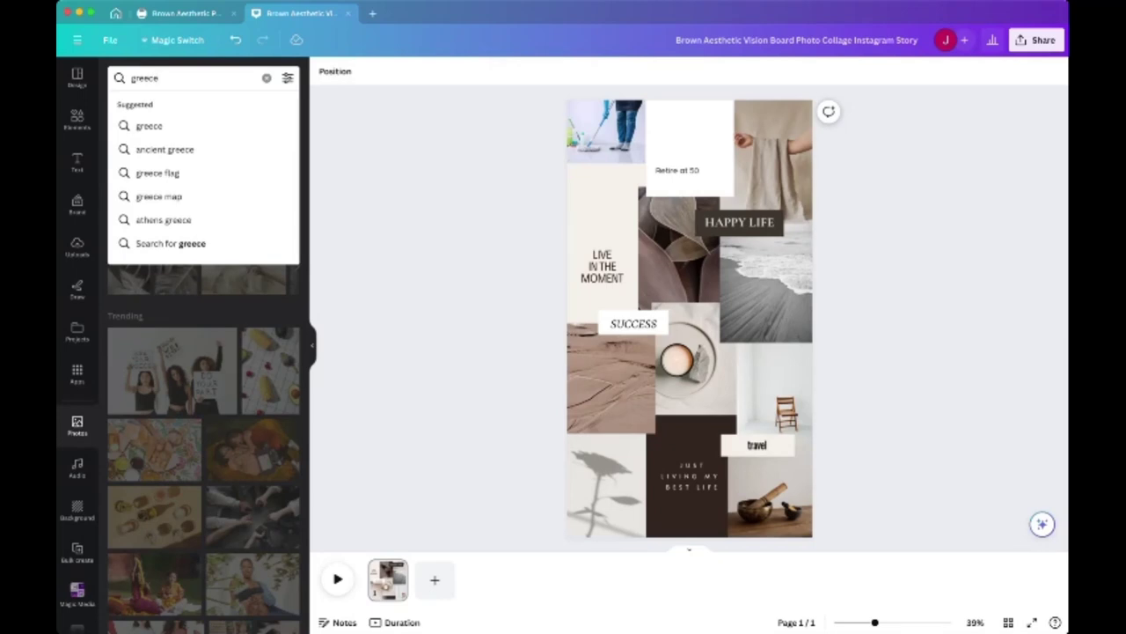
pyautogui.press('Return')
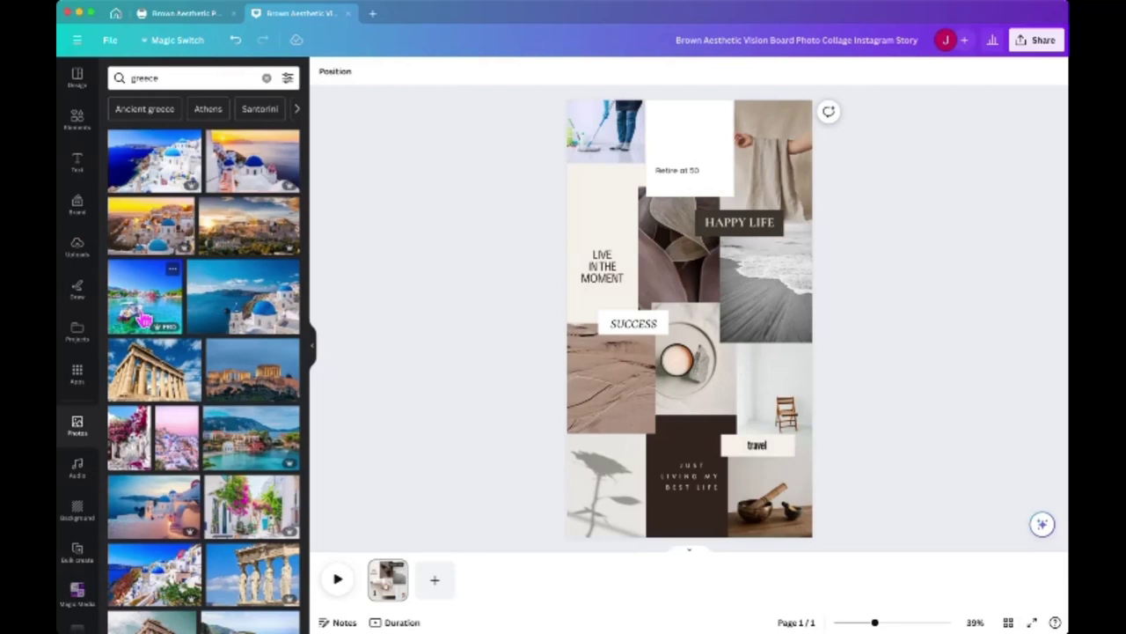
pyautogui.click(236, 314)
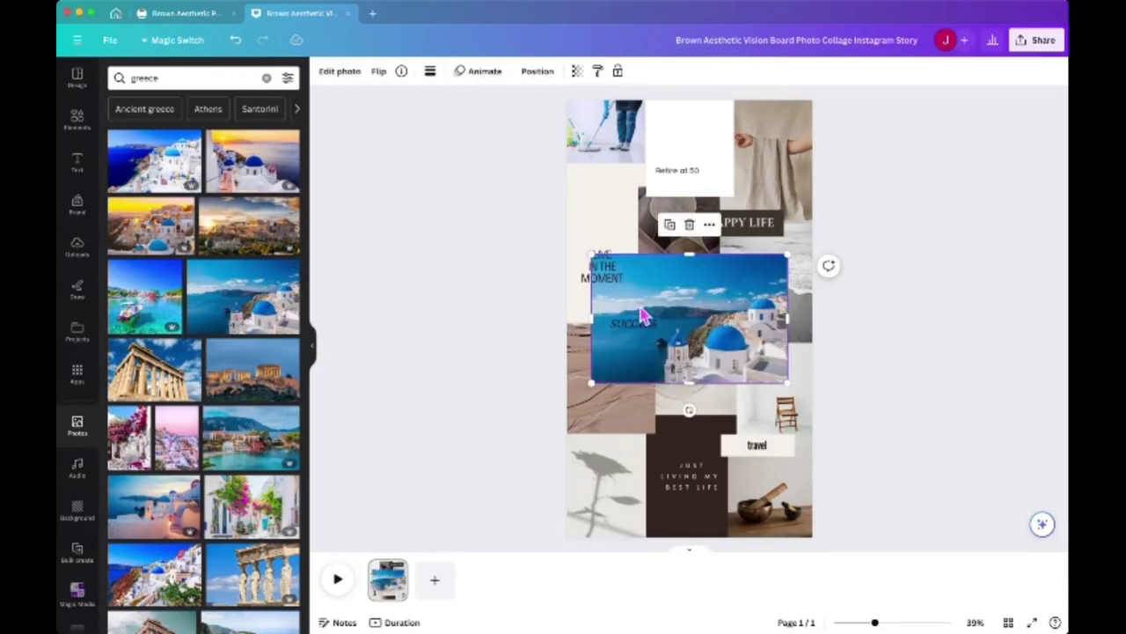
pyautogui.click(769, 498)
pyautogui.moveTo(695, 327); pyautogui.dragTo(753, 453)
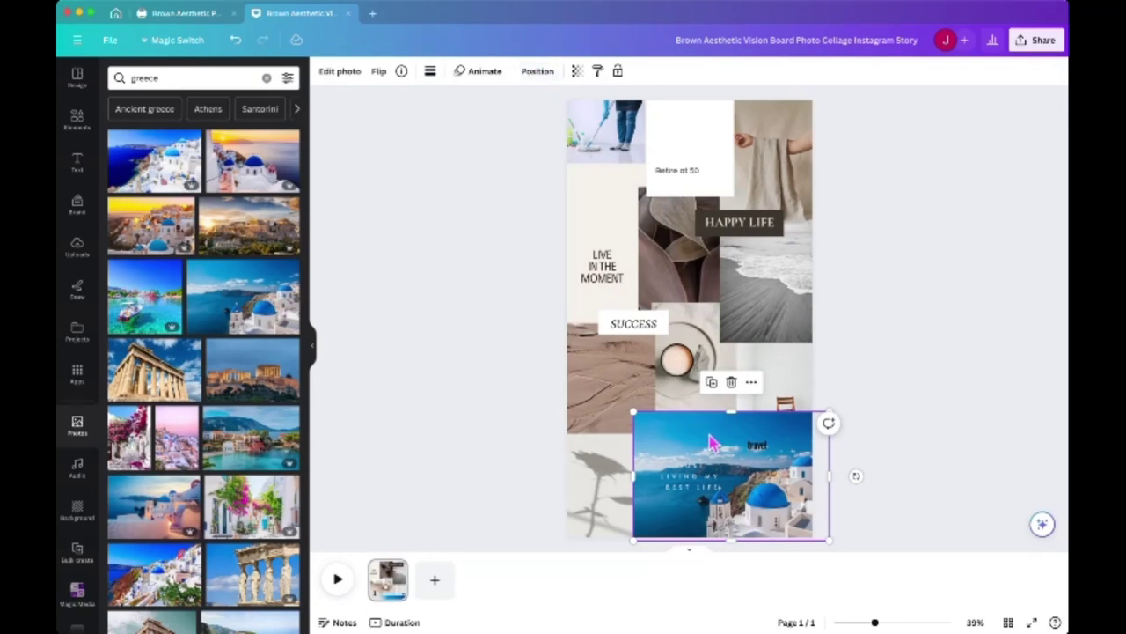
# Step: Send the Santorini photo back three layers, behind the travel label and quote panel
pyautogui.click(536, 72)
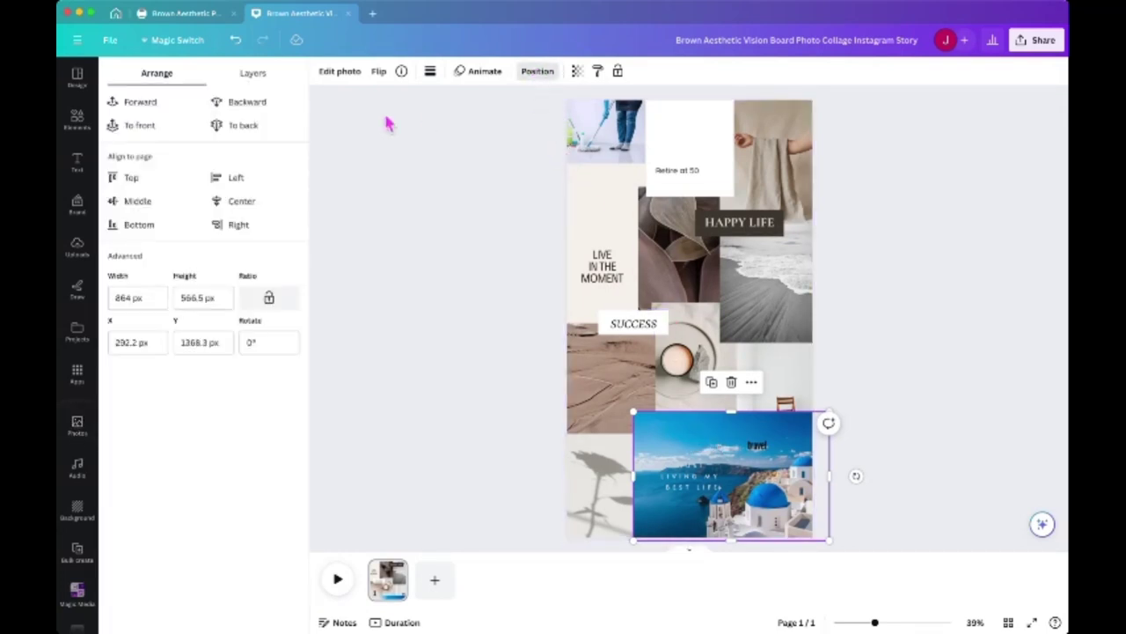
pyautogui.click(247, 102)
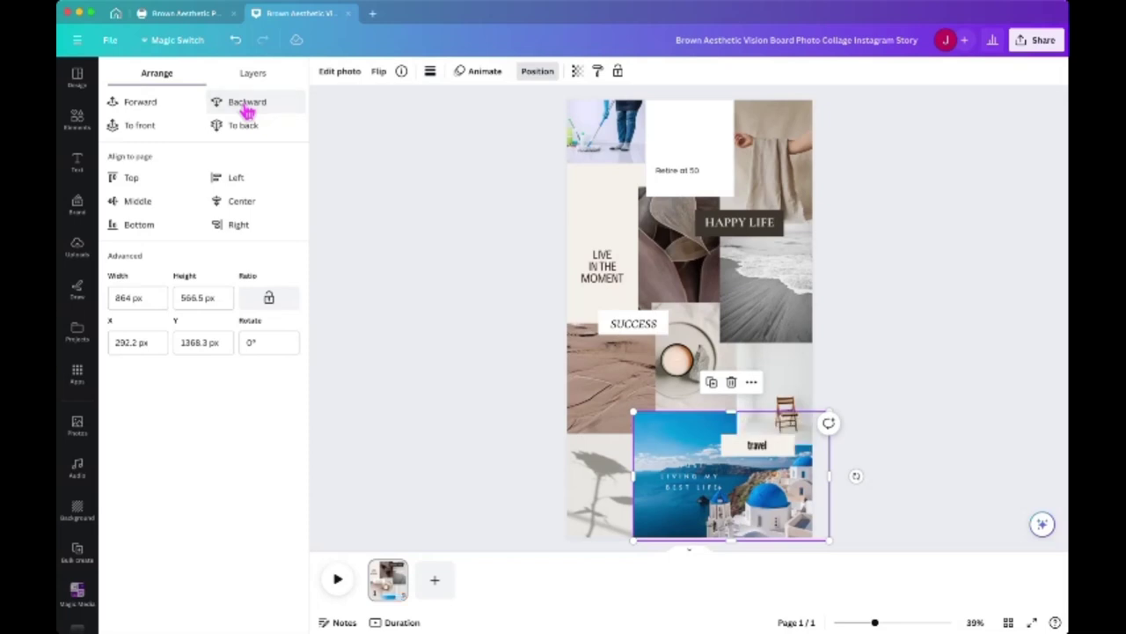
pyautogui.click(247, 104)
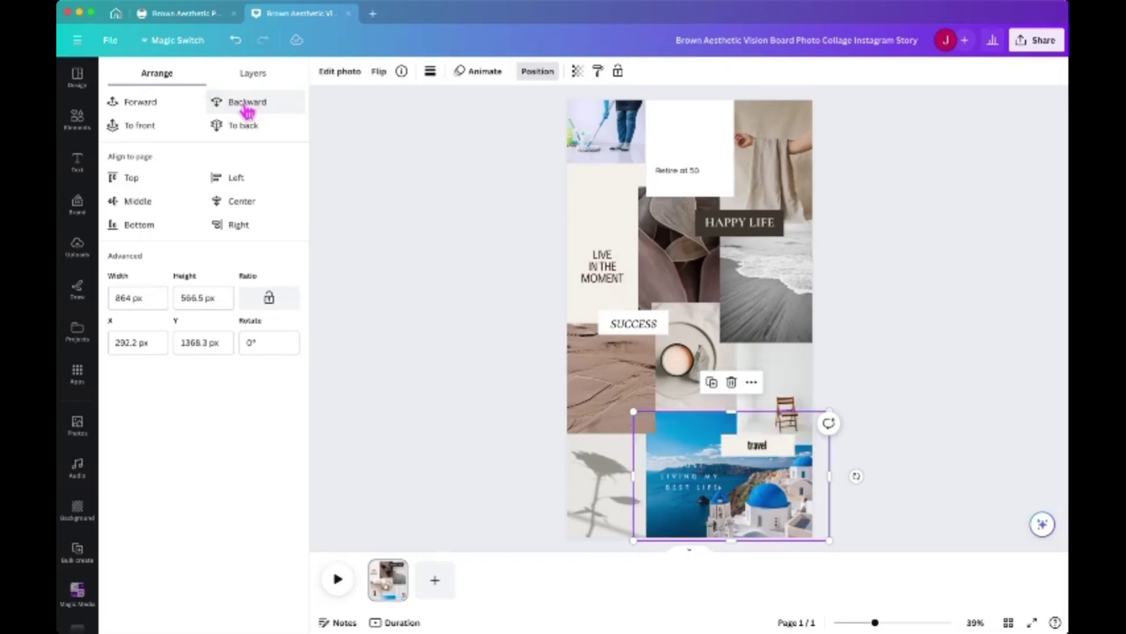
pyautogui.click(247, 104)
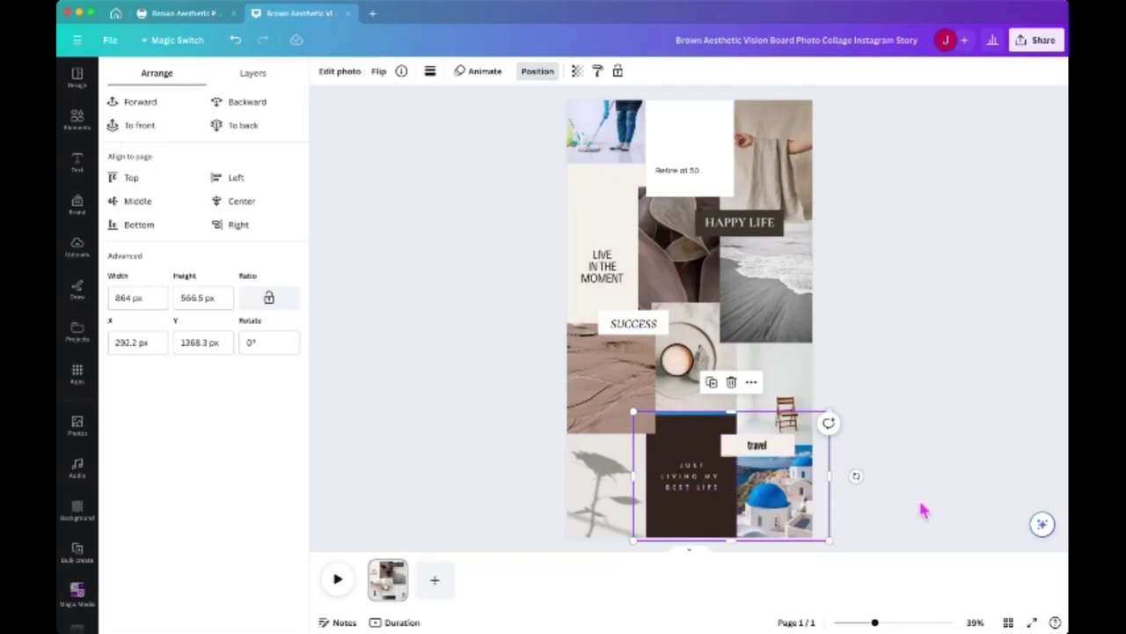
pyautogui.click(805, 515)
pyautogui.moveTo(786, 510); pyautogui.dragTo(788, 498)
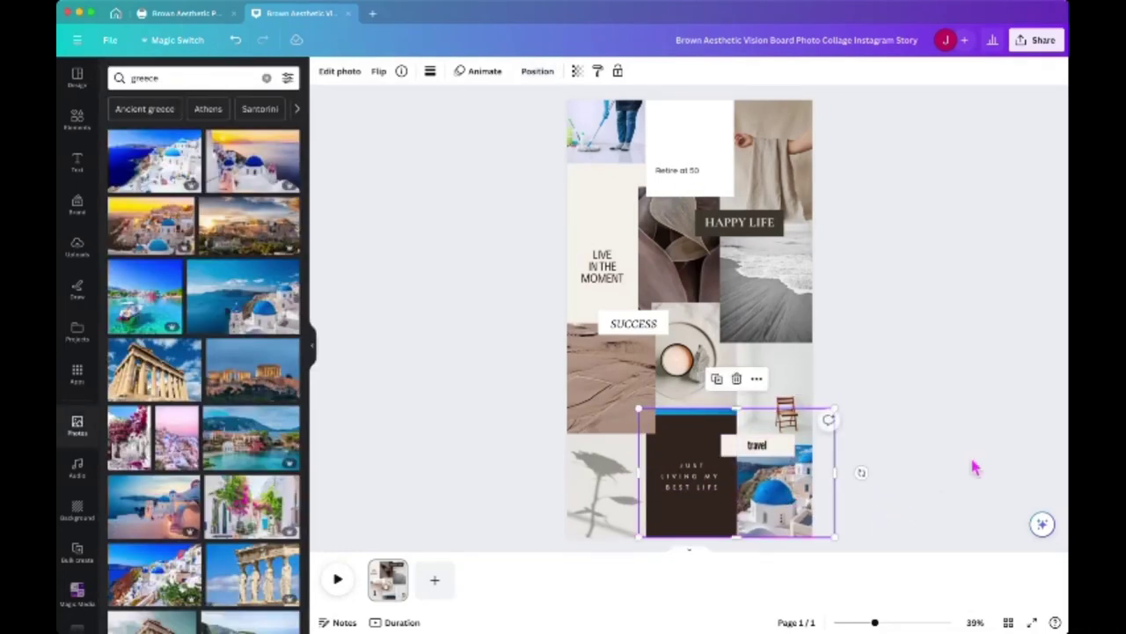
# Step: Select the travel caption box and zoom in on the collage's bottom-right area
pyautogui.click(733, 447)
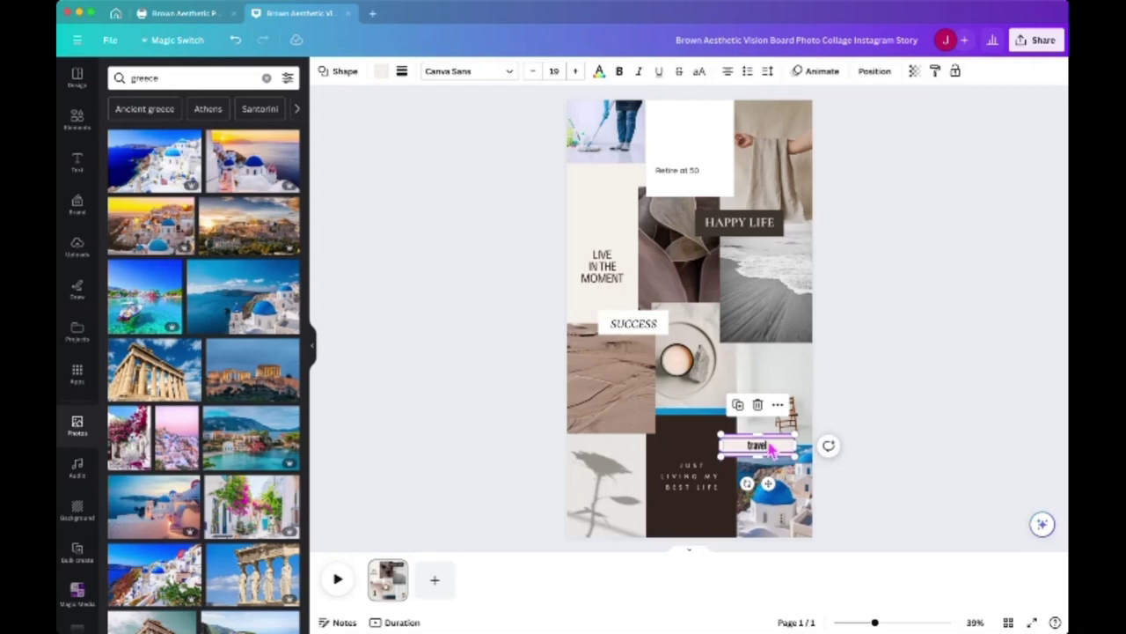
pyautogui.click(766, 449)
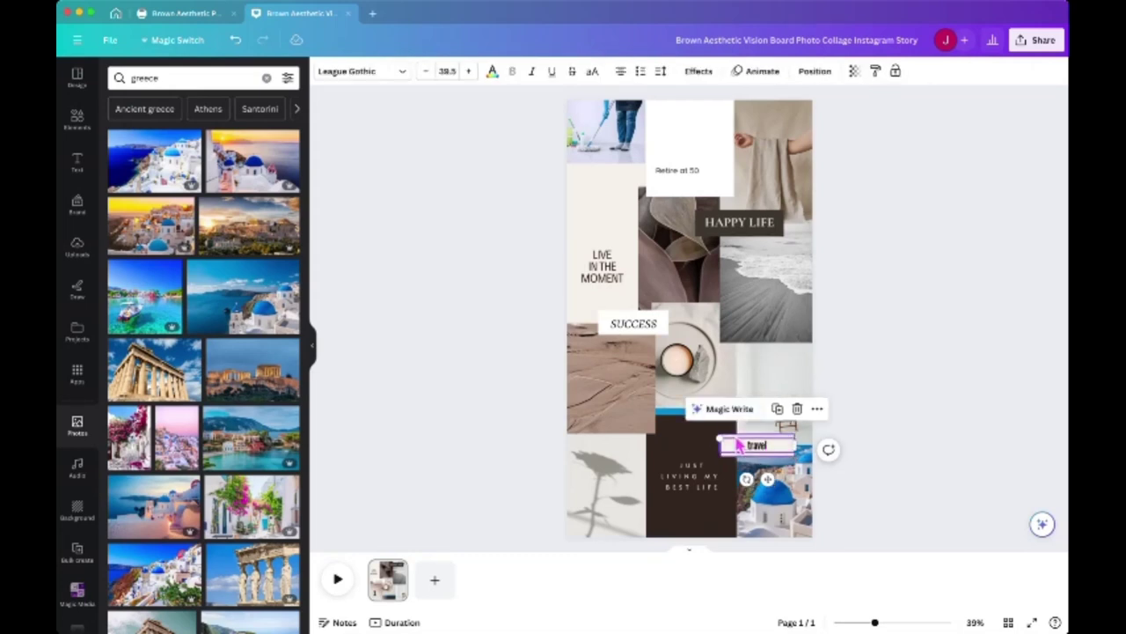
pyautogui.click(734, 432)
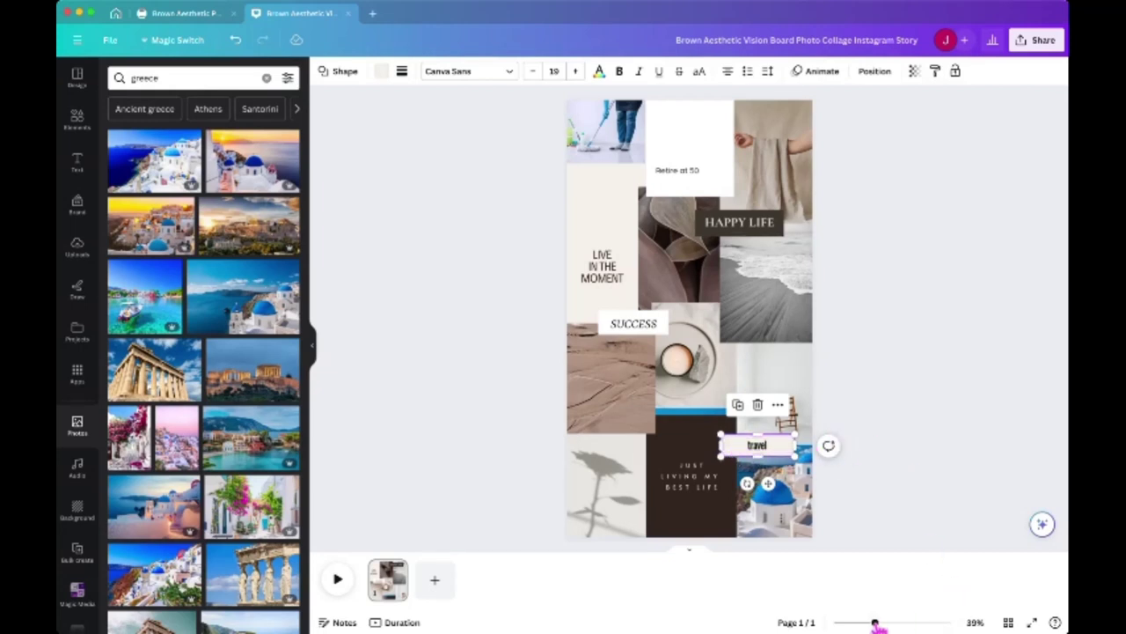
pyautogui.moveTo(874, 623); pyautogui.dragTo(895, 623)
pyautogui.scroll(-2, 922, 547)
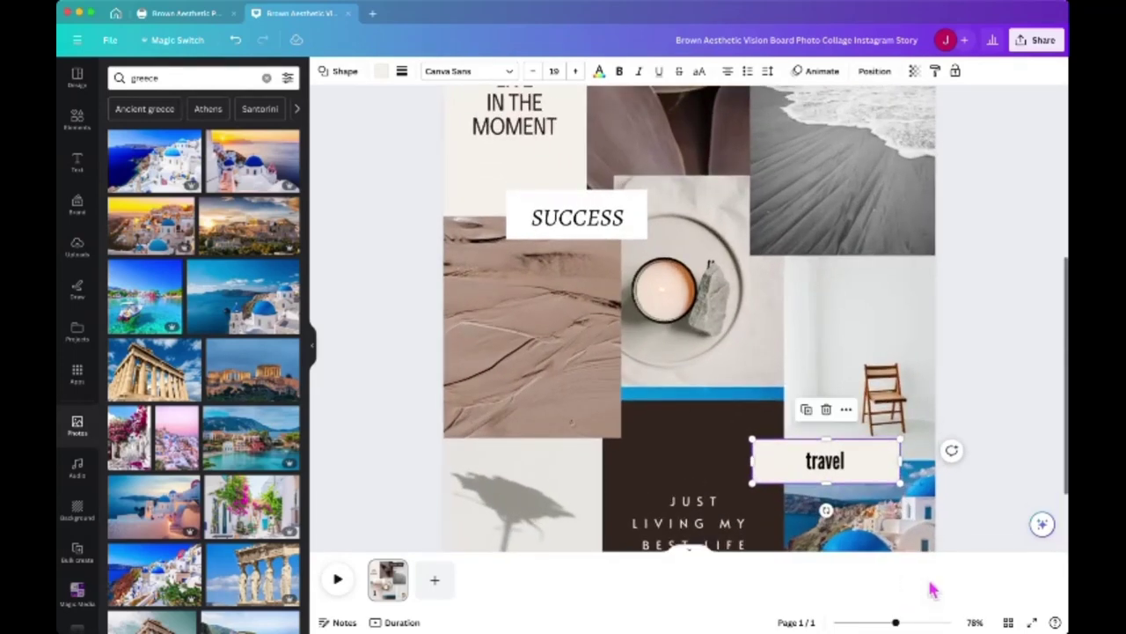
pyautogui.scroll(-2, 963, 538)
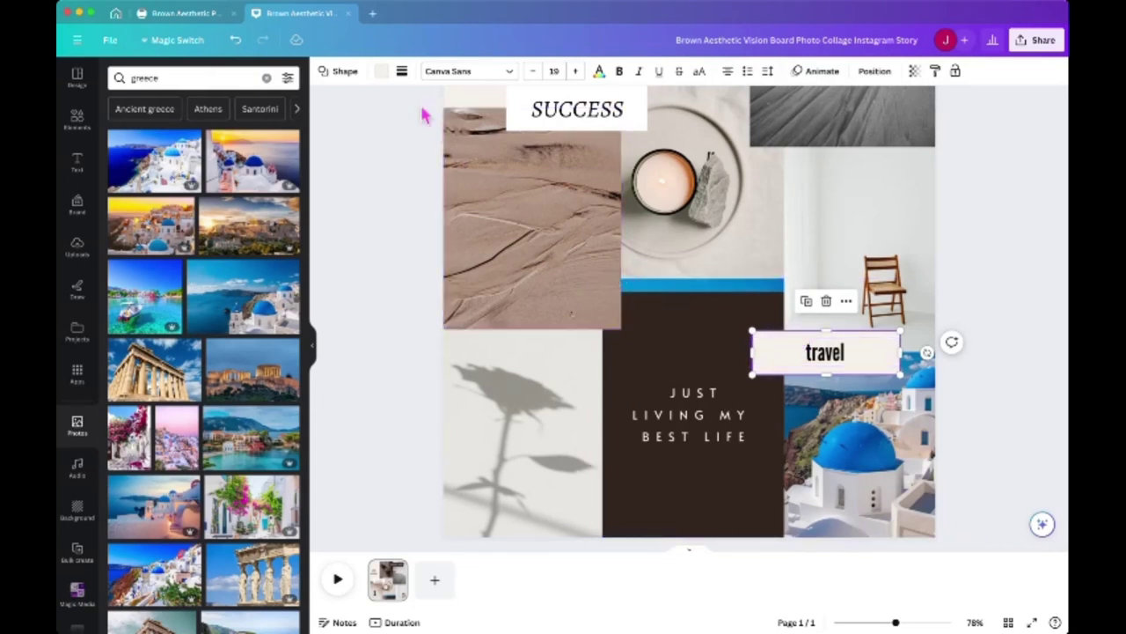
# Step: Make the travel caption box light blue and apply it to all matching cream areas
pyautogui.click(381, 72)
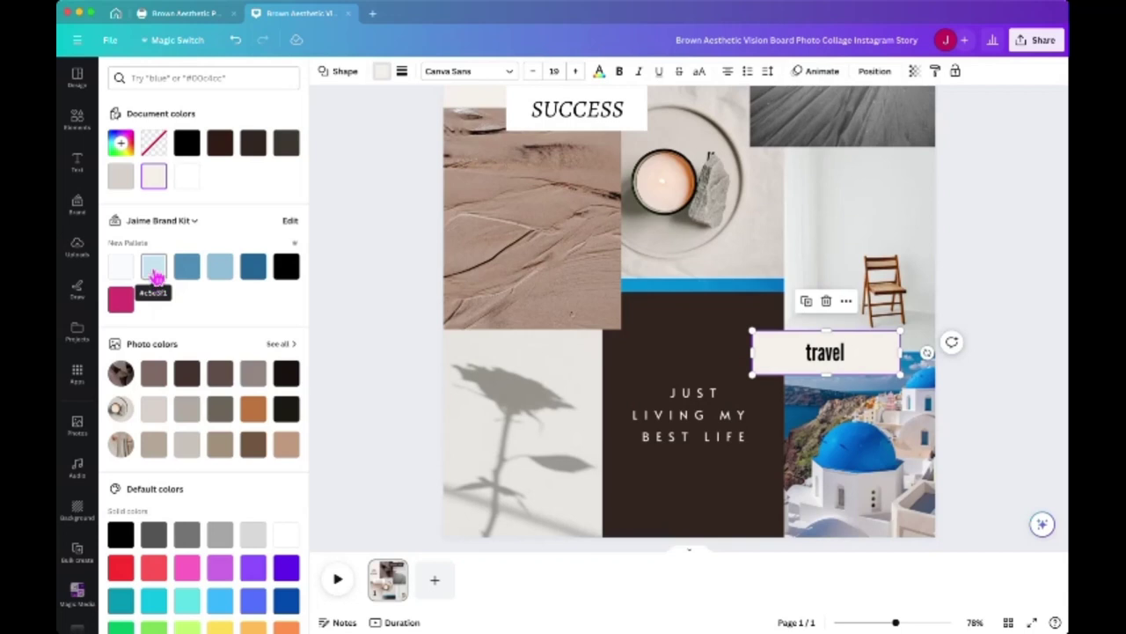
pyautogui.click(154, 267)
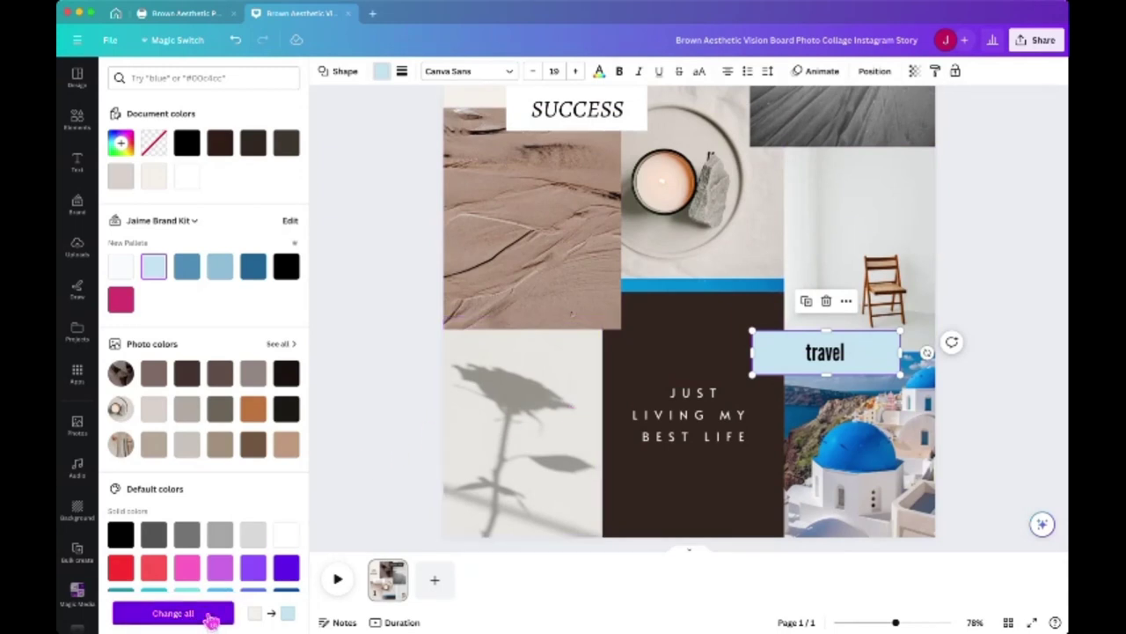
pyautogui.moveTo(896, 622); pyautogui.dragTo(875, 622)
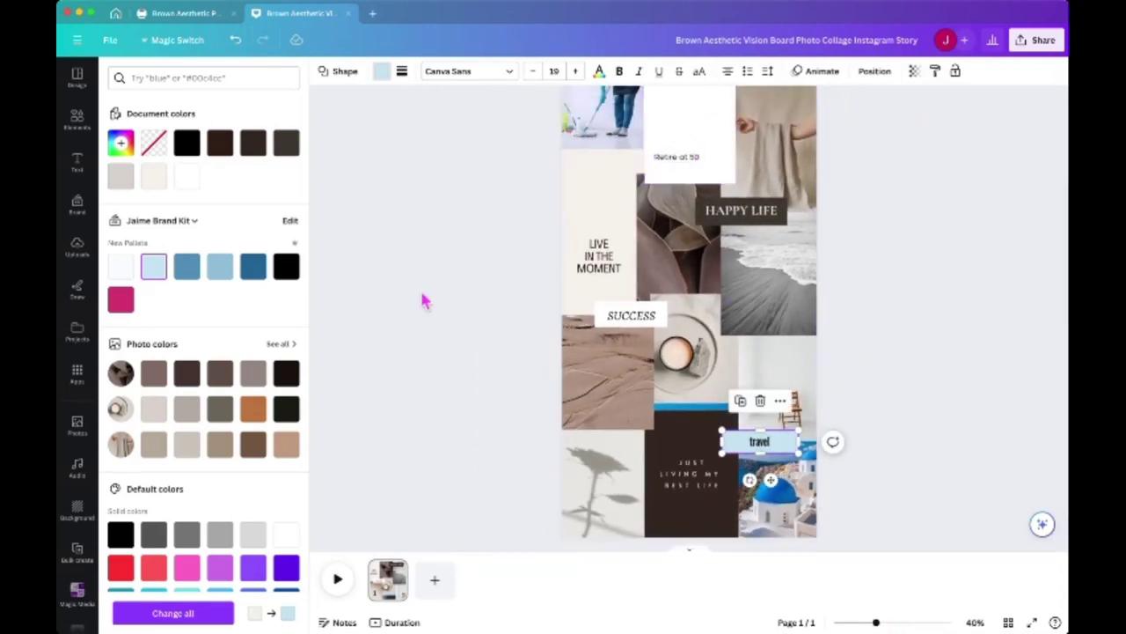
pyautogui.click(198, 619)
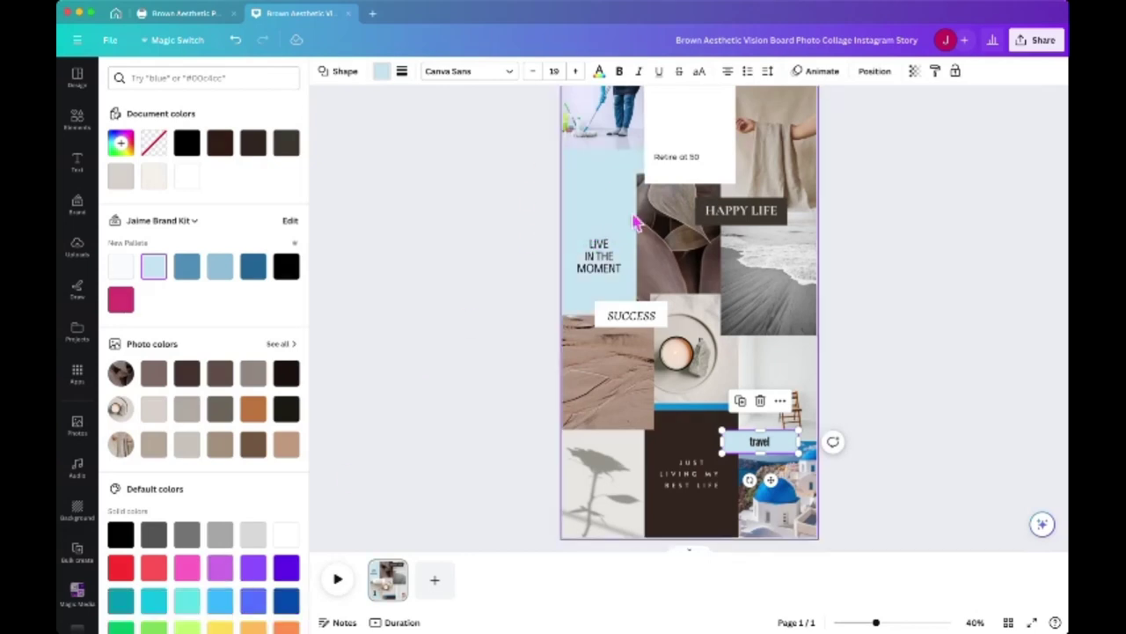
# Step: Make the HAPPY LIFE box blue and the 'Just living my best life' tile pink
pyautogui.click(705, 218)
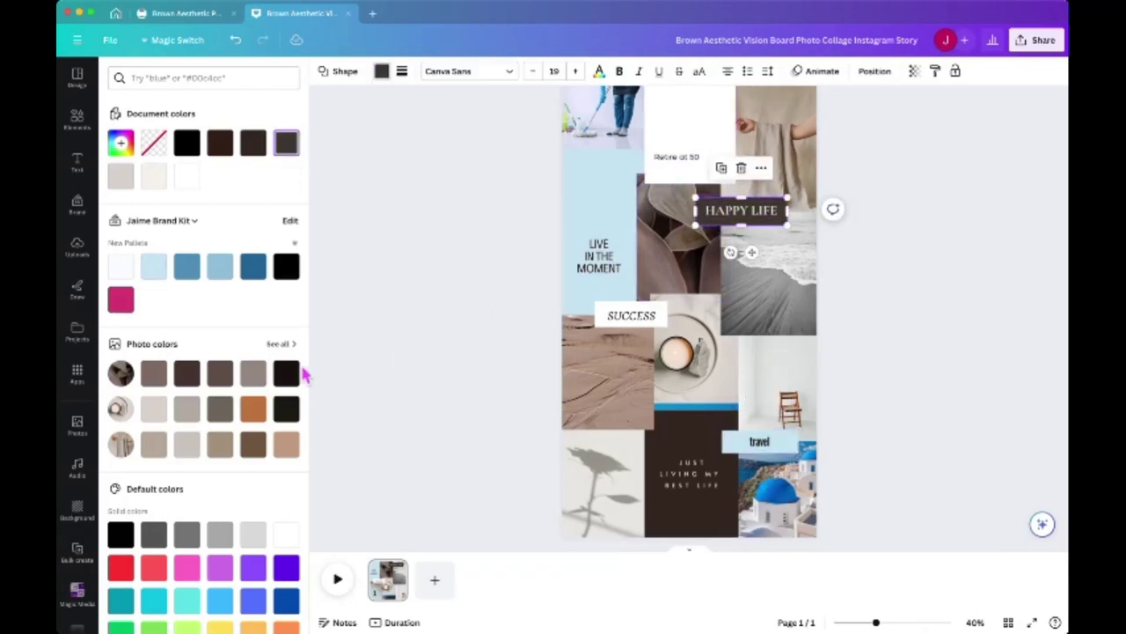
pyautogui.click(256, 269)
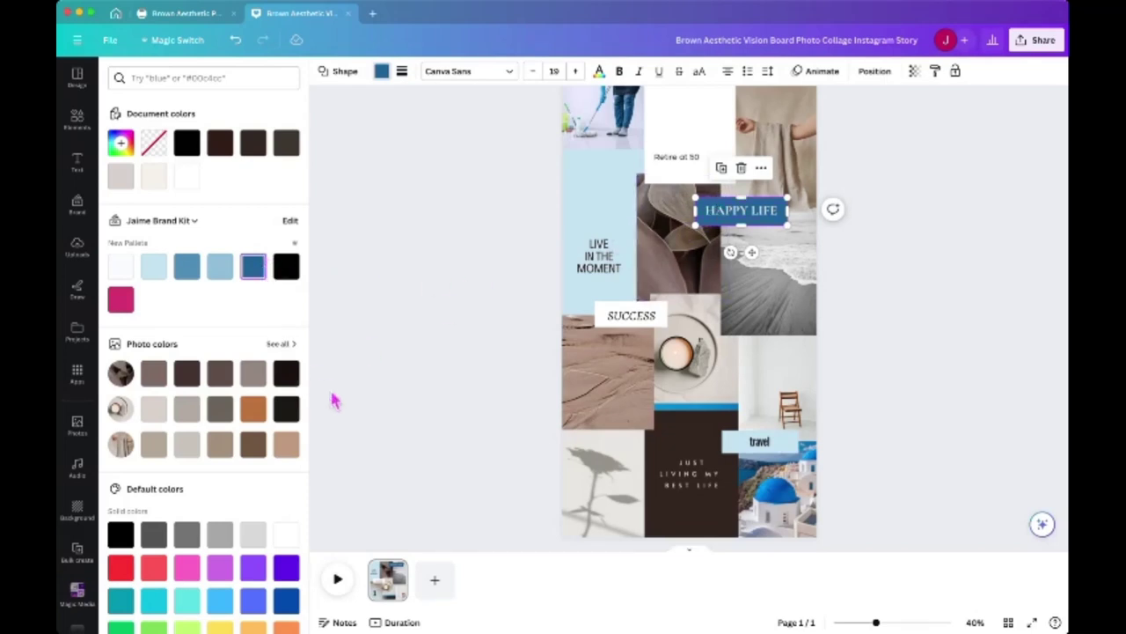
pyautogui.click(689, 437)
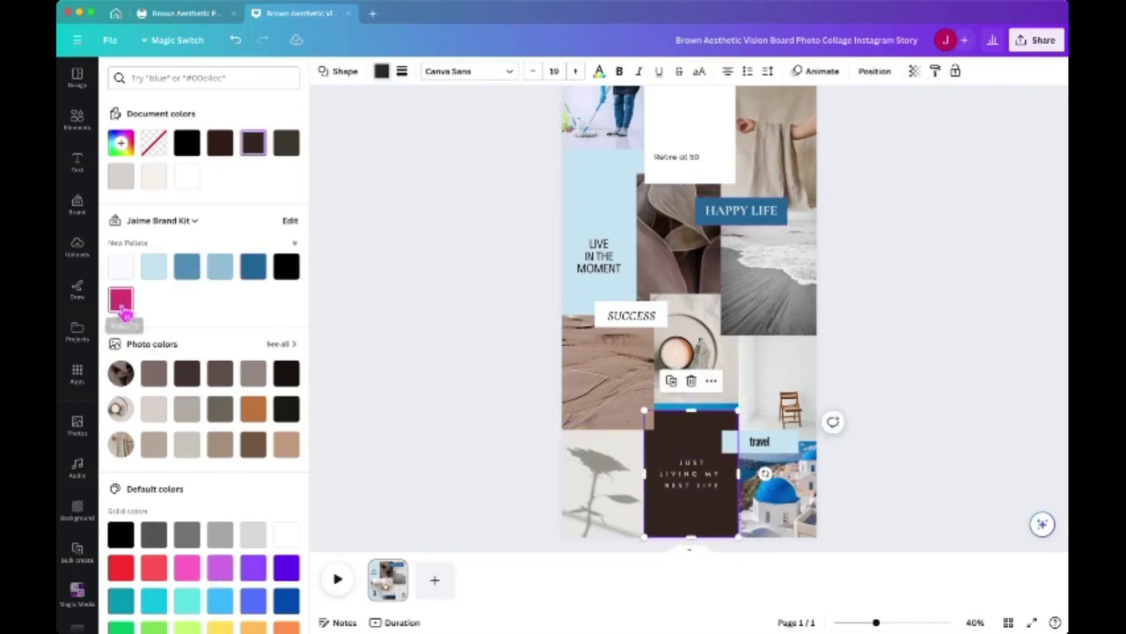
pyautogui.click(123, 305)
pyautogui.press('Escape')
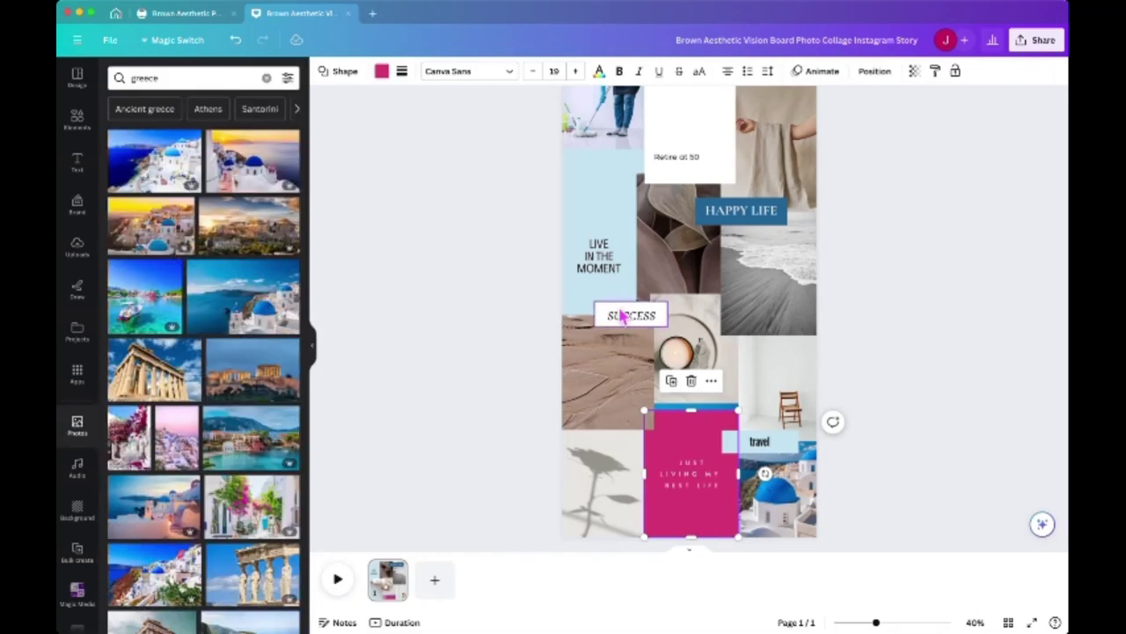
pyautogui.click(748, 223)
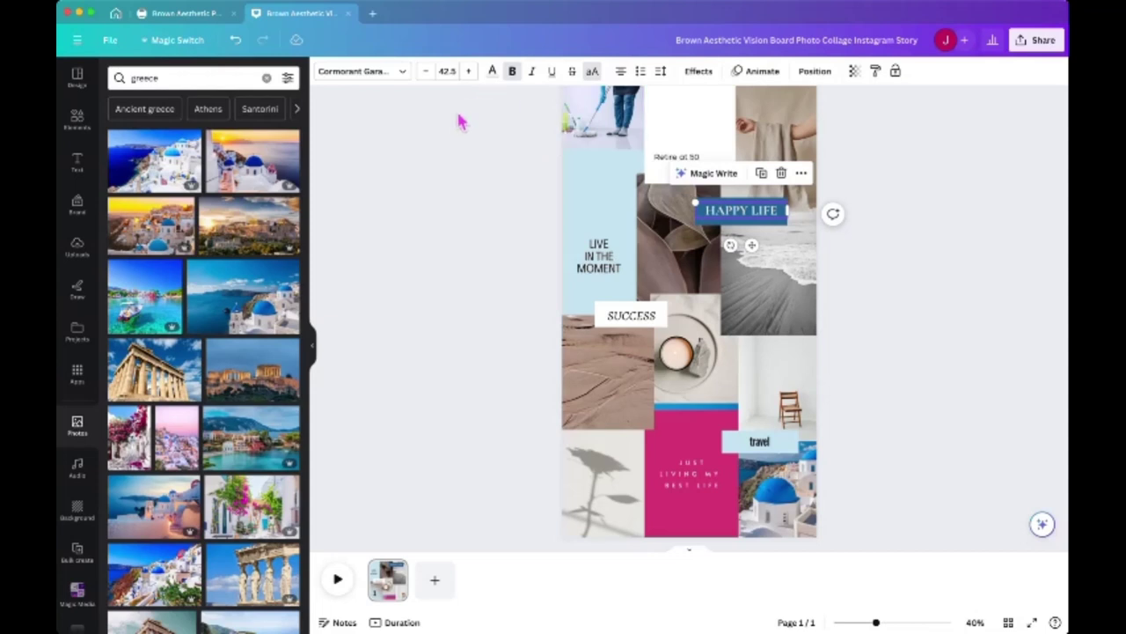
# Step: Set HAPPY LIFE in the AHA font and enlarge it five size steps
pyautogui.click(402, 74)
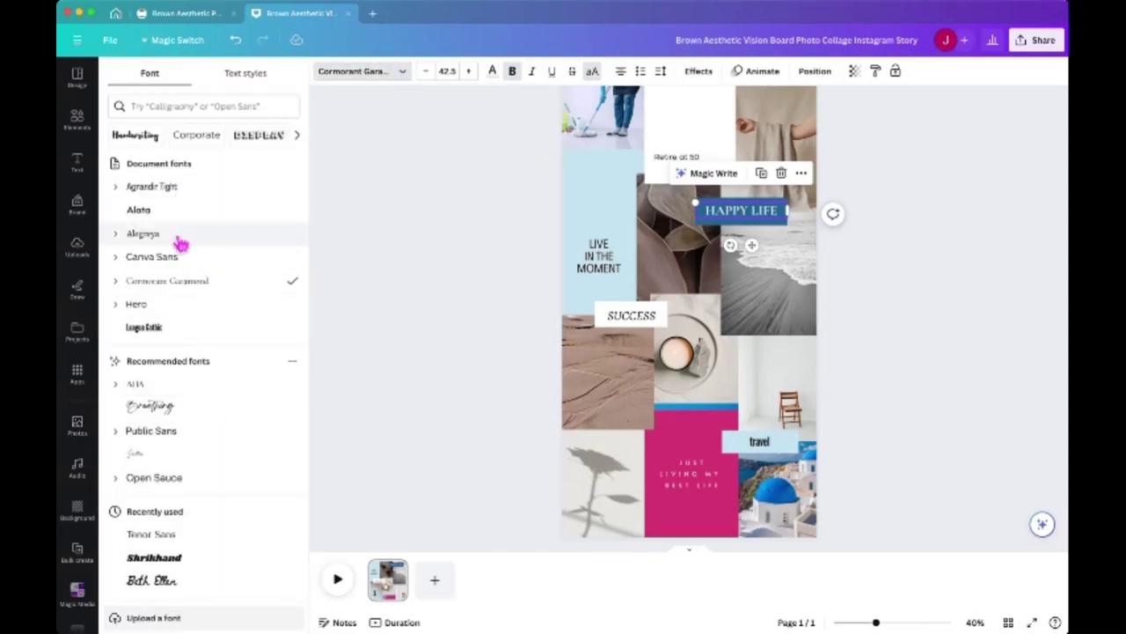
pyautogui.click(180, 388)
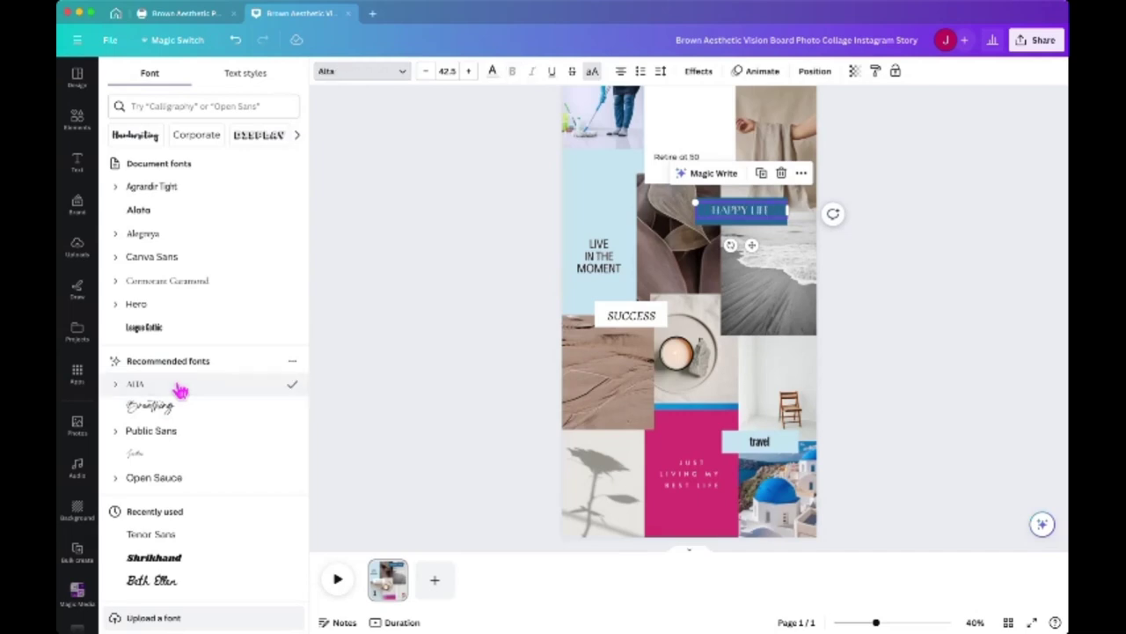
pyautogui.click(469, 70)
pyautogui.click(469, 70)
pyautogui.click(469, 70)
pyautogui.click(469, 70)
pyautogui.click(469, 70)
pyautogui.click(469, 71)
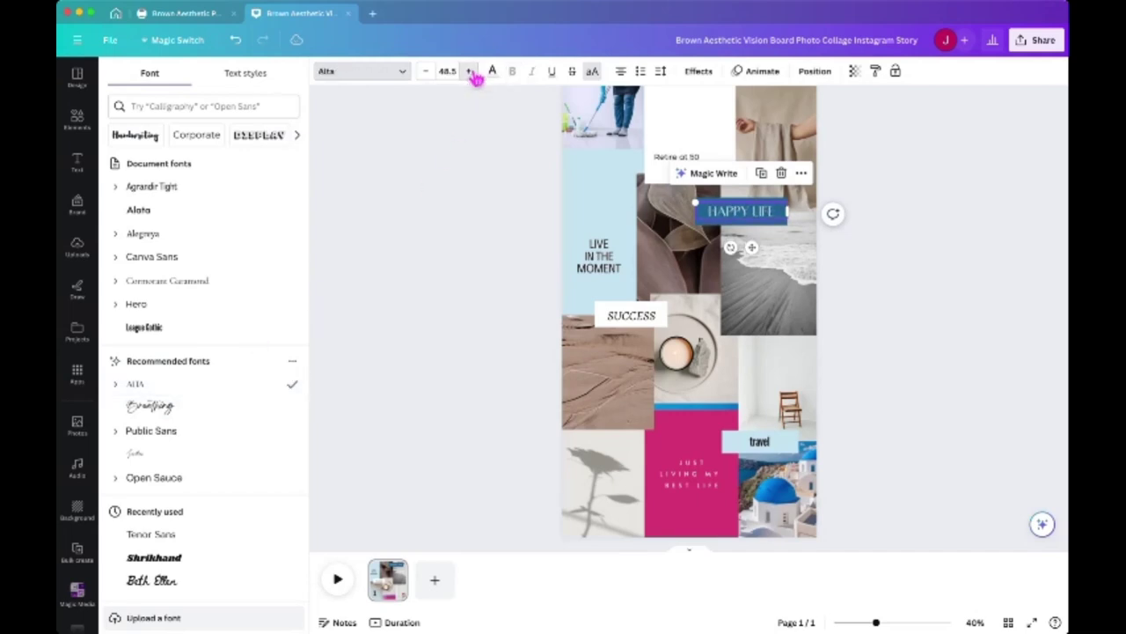
pyautogui.click(469, 70)
pyautogui.click(469, 70)
pyautogui.click(469, 70)
pyautogui.click(469, 71)
pyautogui.click(469, 70)
pyautogui.click(469, 70)
pyautogui.click(469, 71)
pyautogui.click(469, 70)
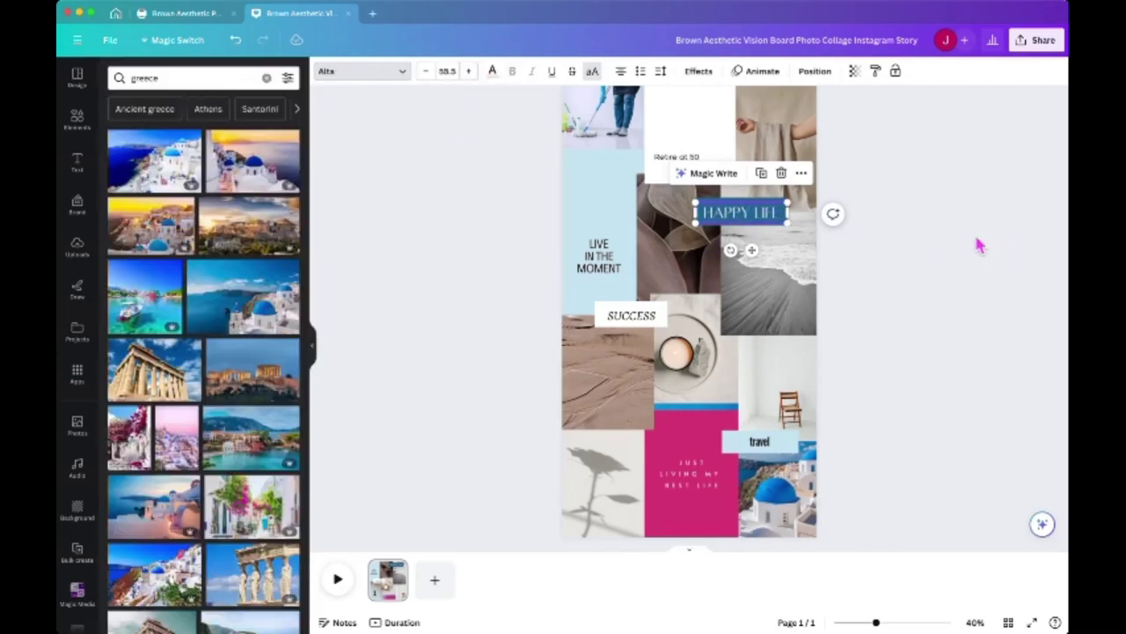
pyautogui.click(936, 296)
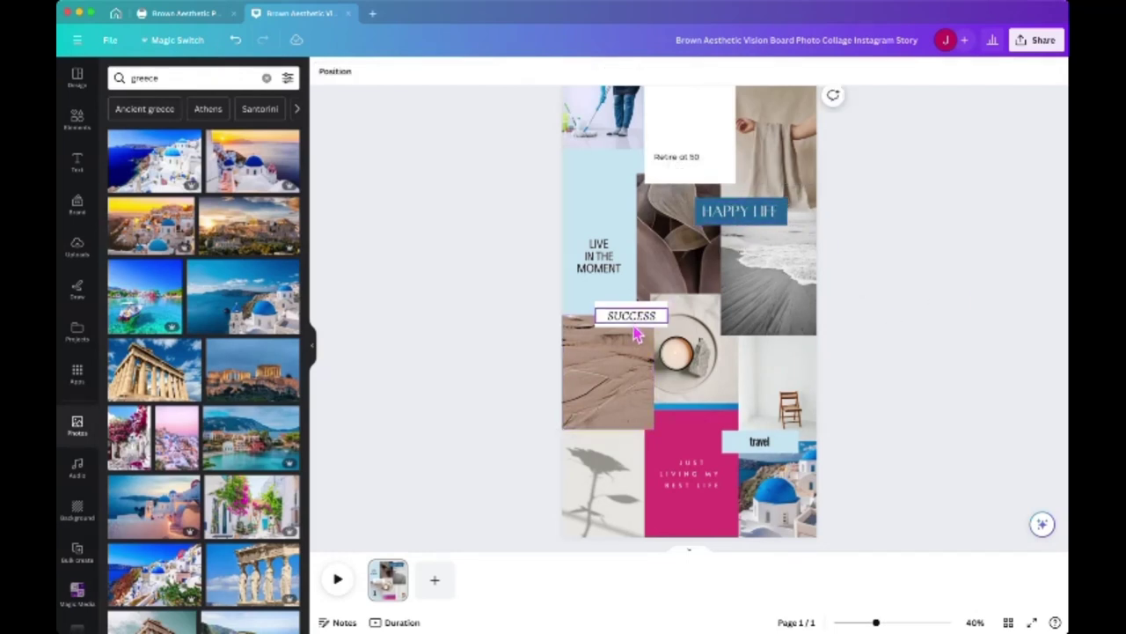
# Step: Remove italic from SUCCESS and change it to the Hero font
pyautogui.click(638, 330)
pyautogui.click(532, 73)
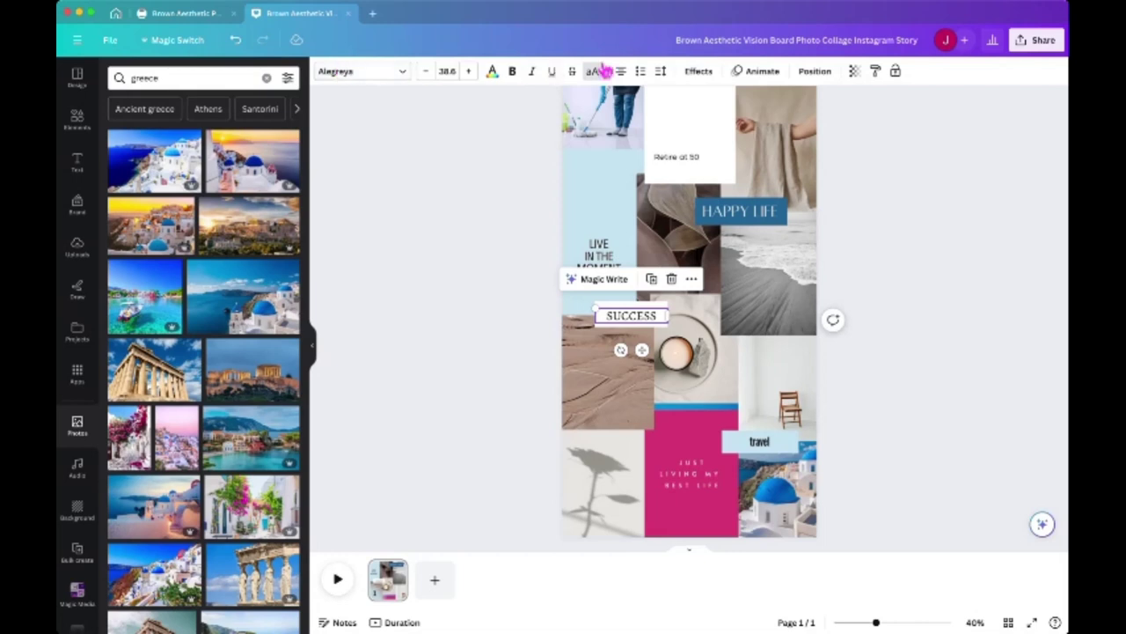
pyautogui.click(403, 74)
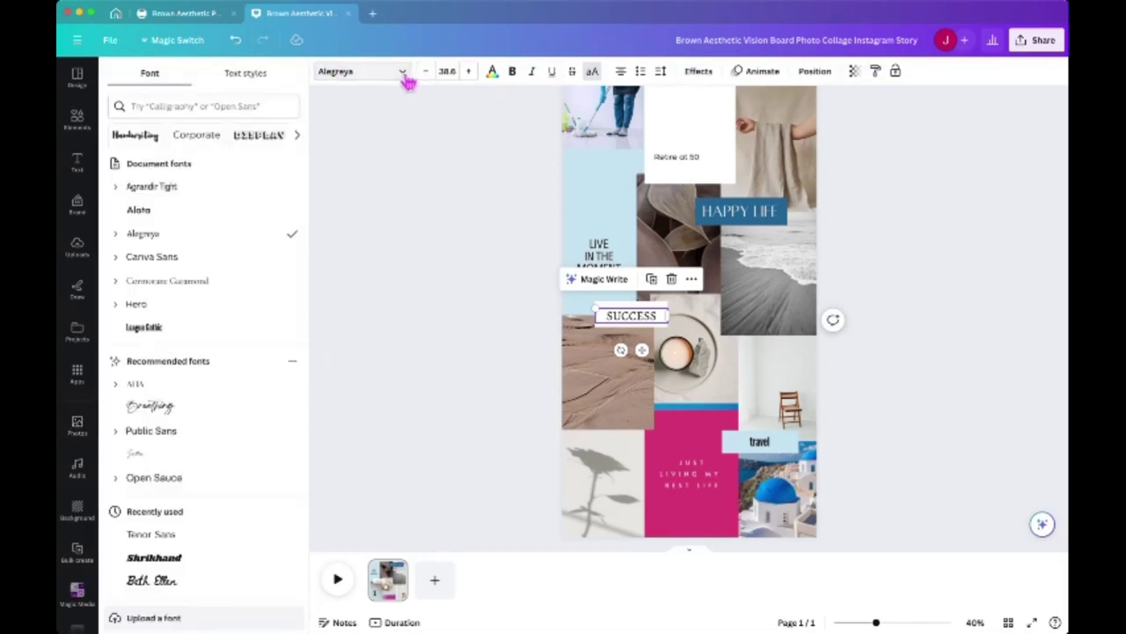
pyautogui.click(216, 308)
pyautogui.click(996, 305)
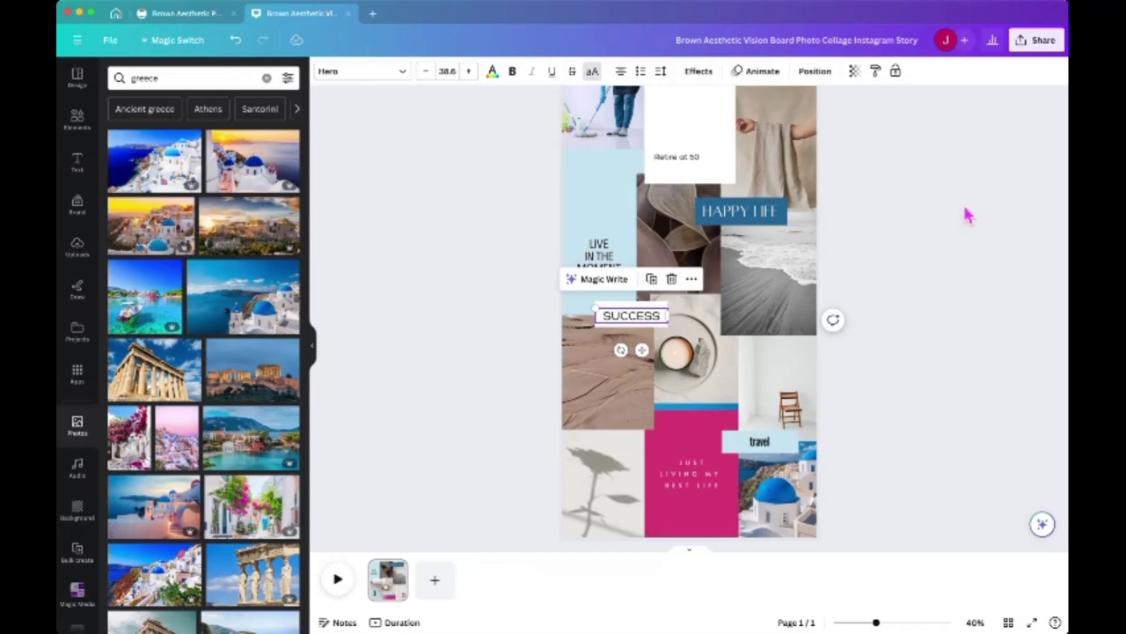
# Step: Download the collage from Share > Download with PNG as the file type
pyautogui.click(1059, 44)
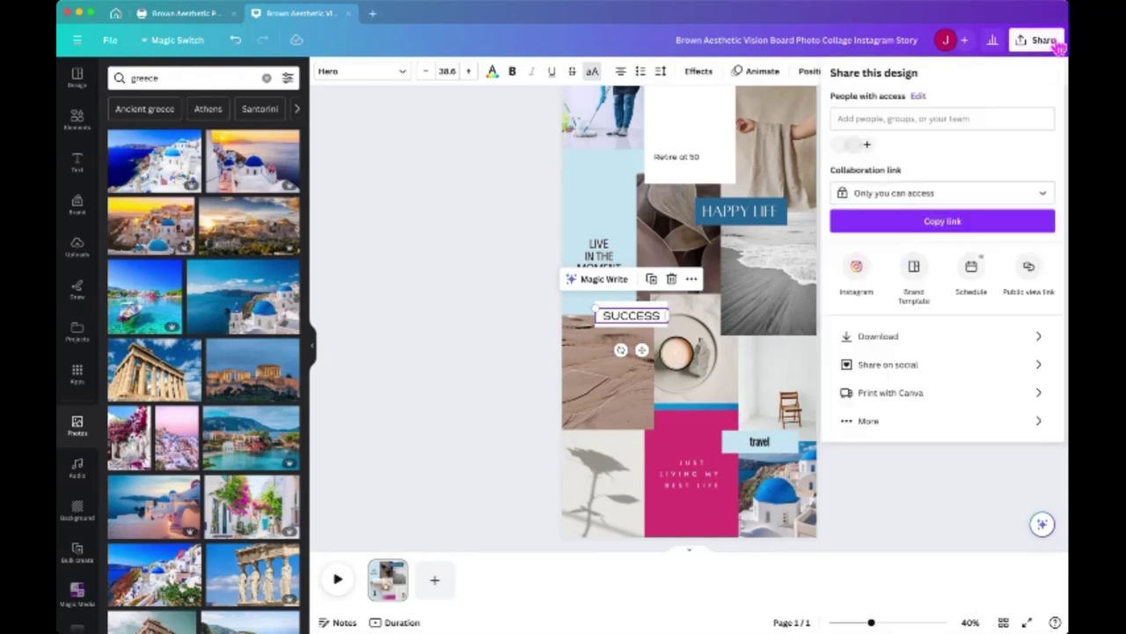
pyautogui.click(898, 342)
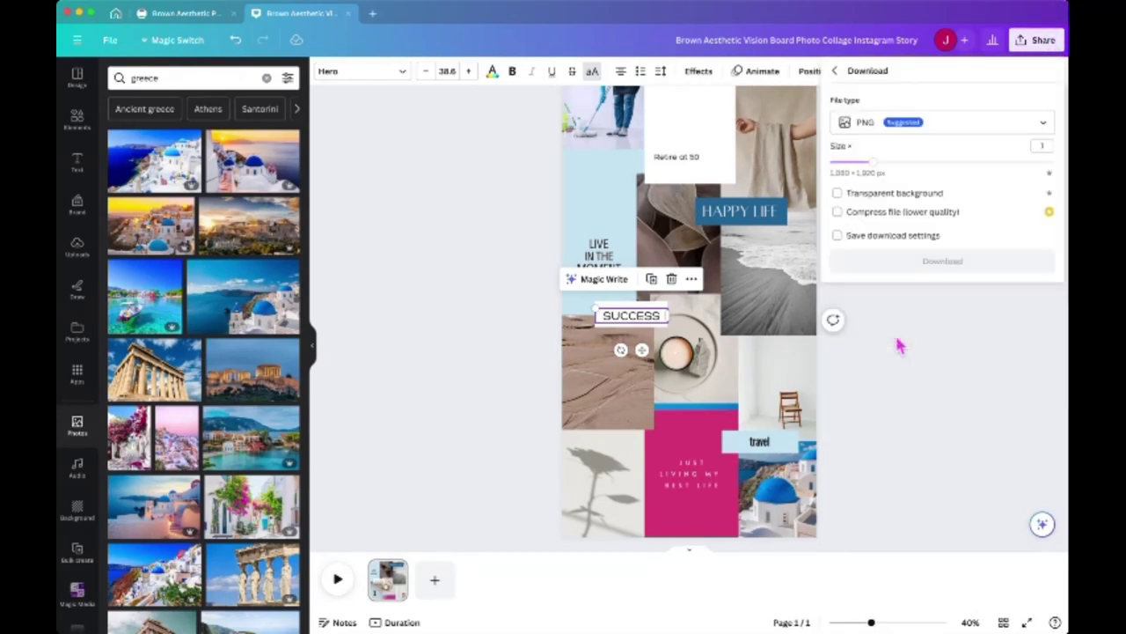
pyautogui.click(1044, 123)
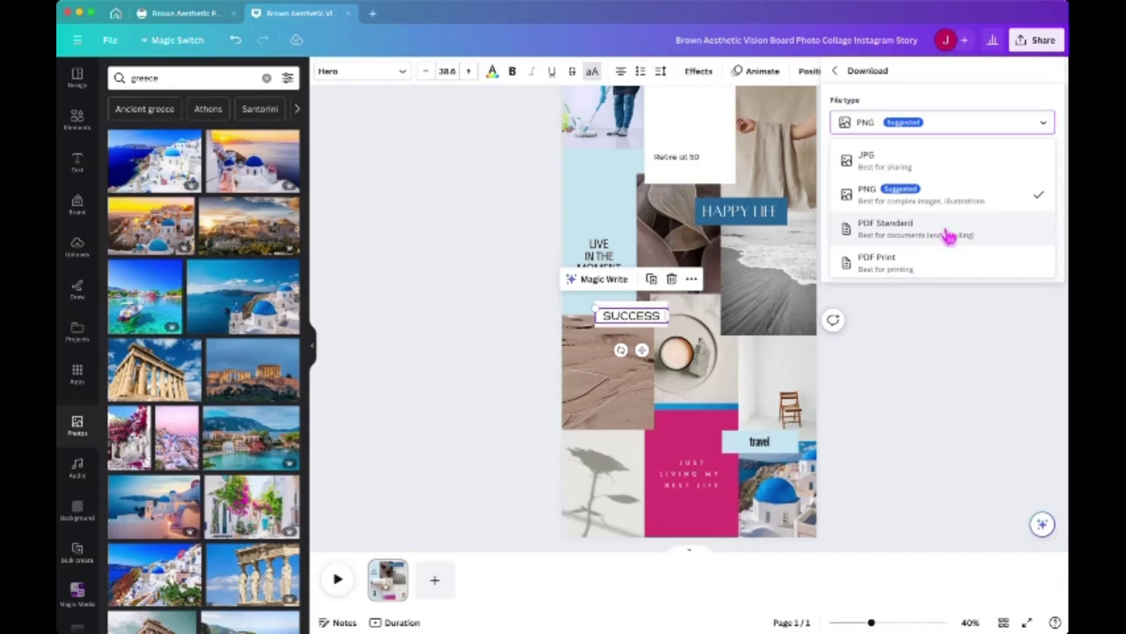
pyautogui.scroll(-1, 920, 242)
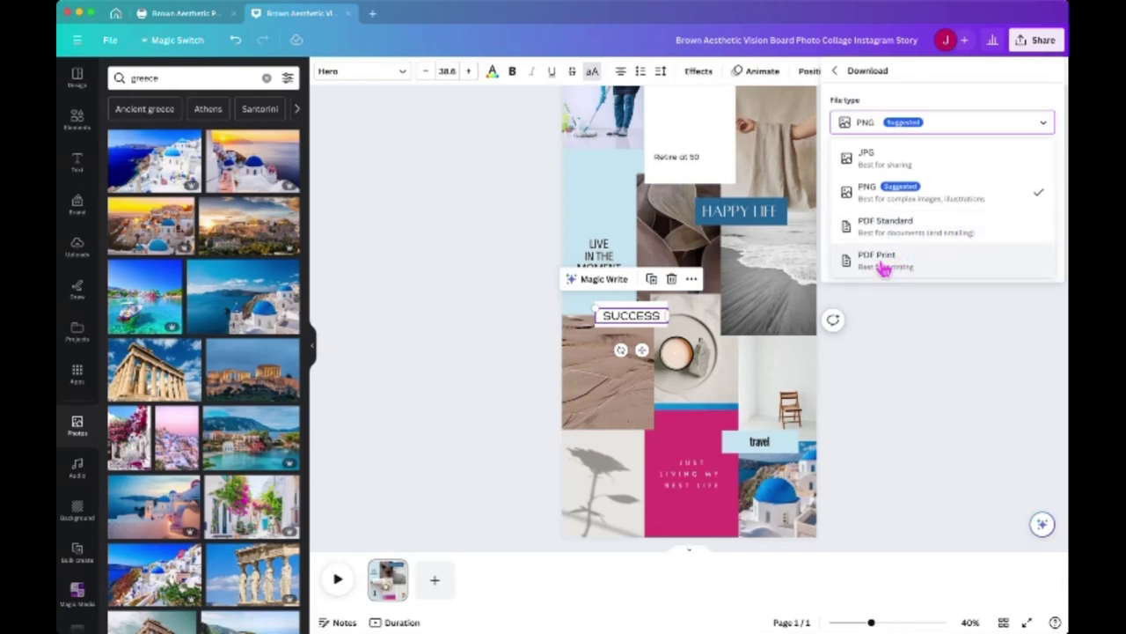
pyautogui.scroll(-3, 882, 267)
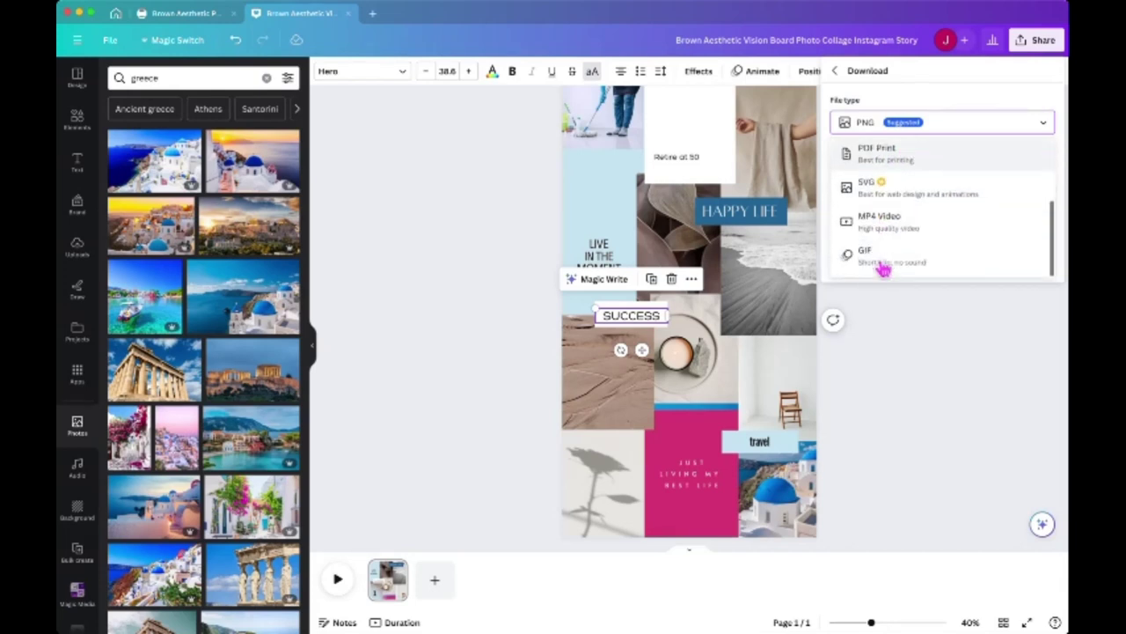
pyautogui.scroll(1, 883, 264)
pyautogui.scroll(-1, 883, 264)
pyautogui.scroll(3, 907, 245)
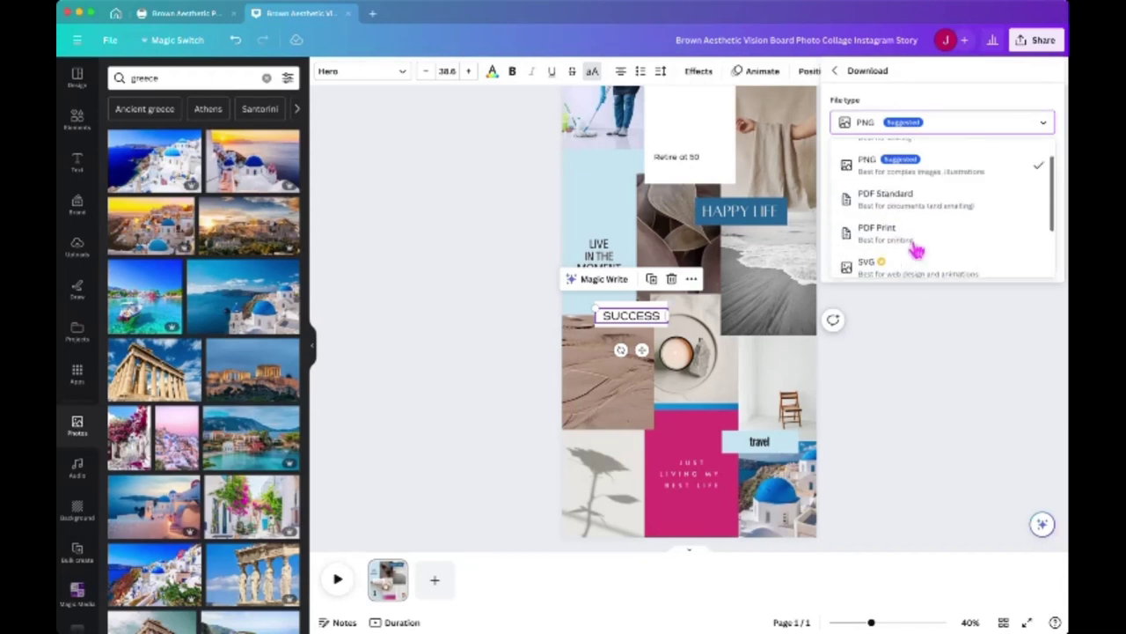
pyautogui.click(951, 383)
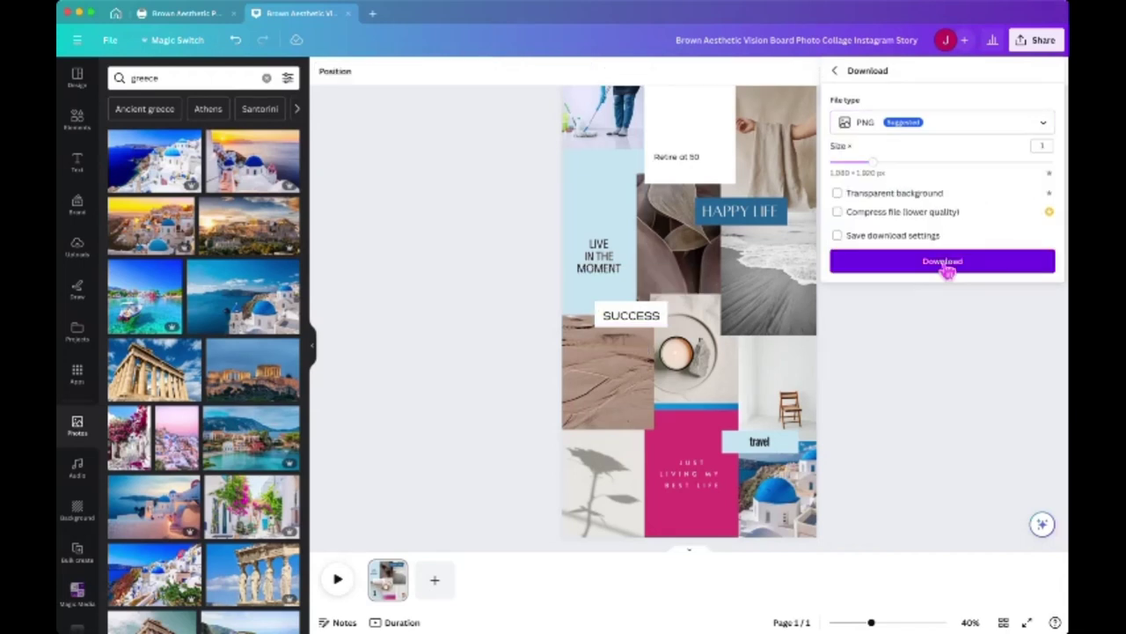
pyautogui.click(945, 264)
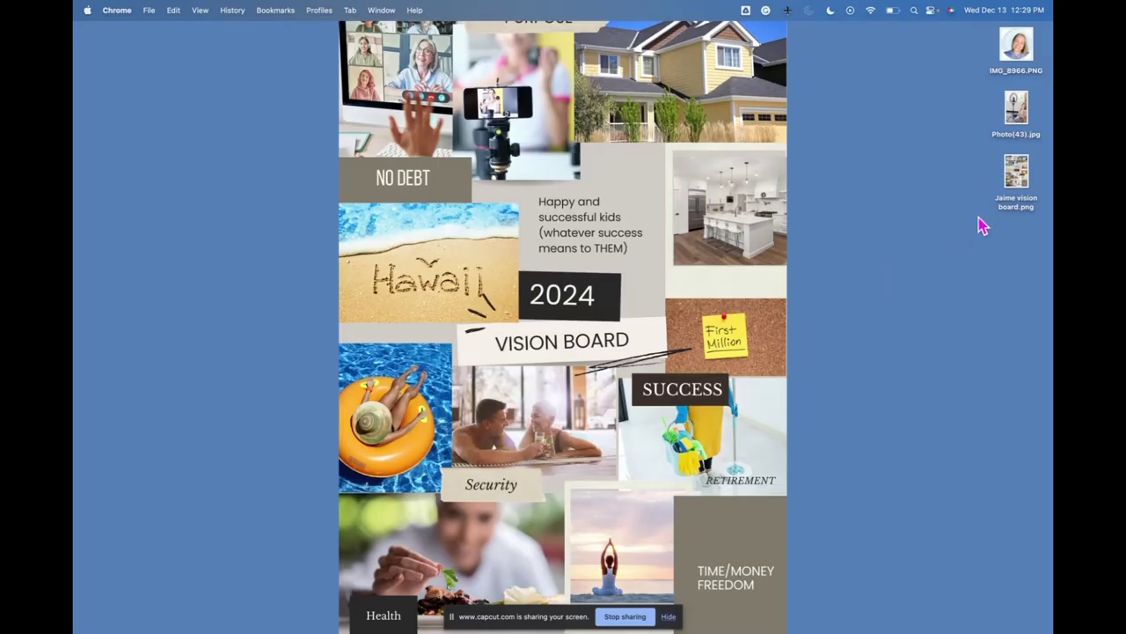
# Step: Set the vision board PNG on the desktop as the Mac desktop picture
pyautogui.click(982, 224)
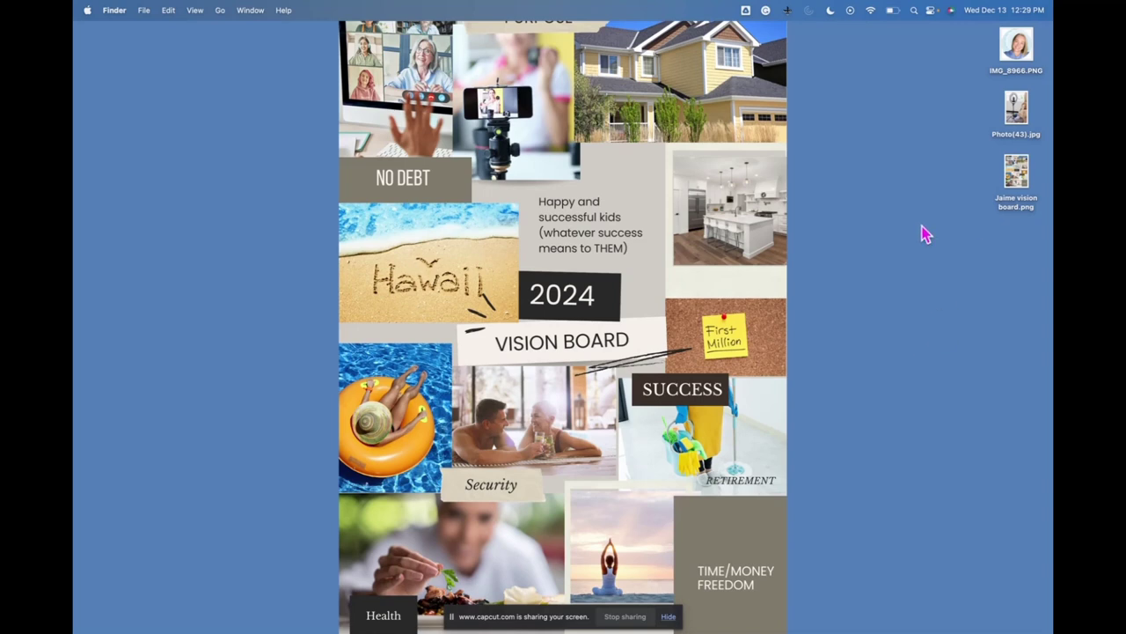
pyautogui.rightClick(1029, 175)
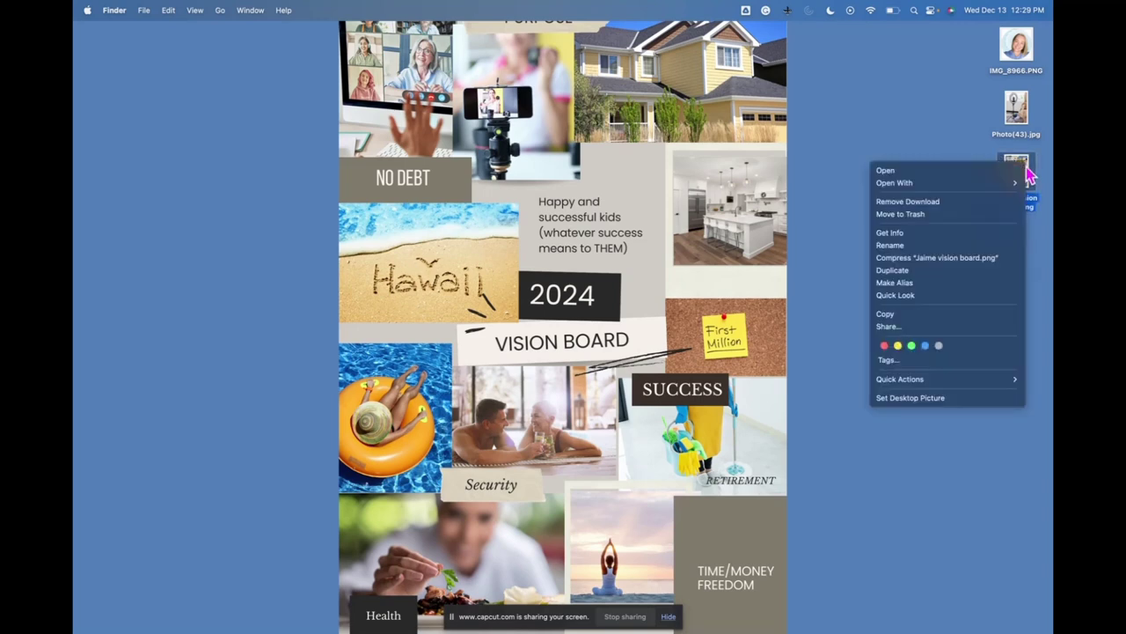
pyautogui.click(946, 400)
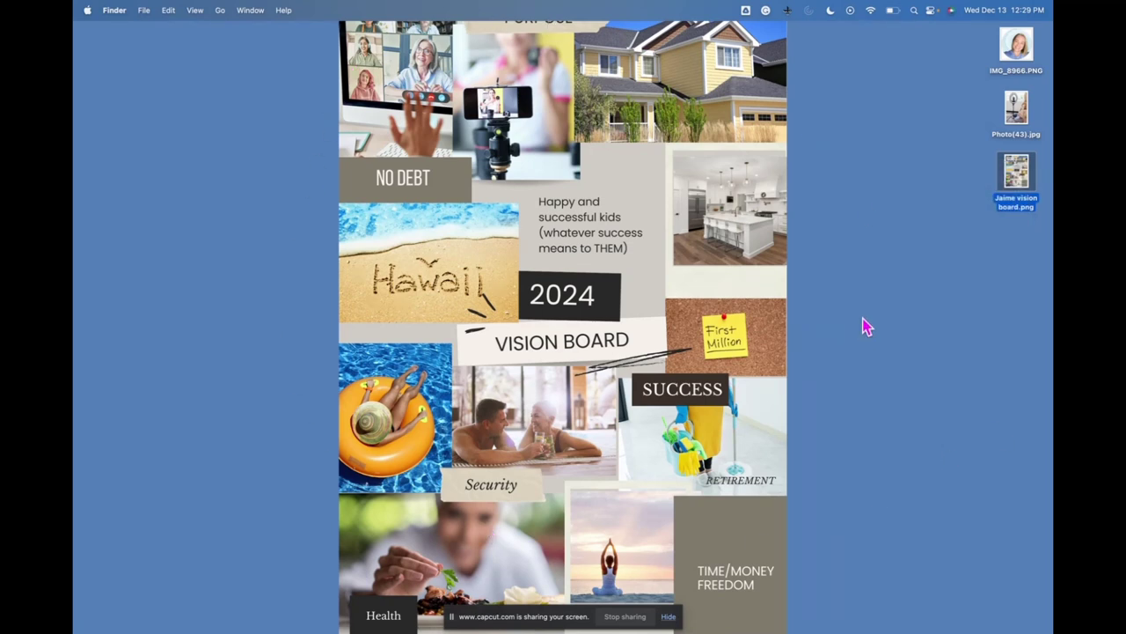
# Step: Open the vision board PNG in Preview, centre its window and widen it
pyautogui.doubleClick(1018, 173)
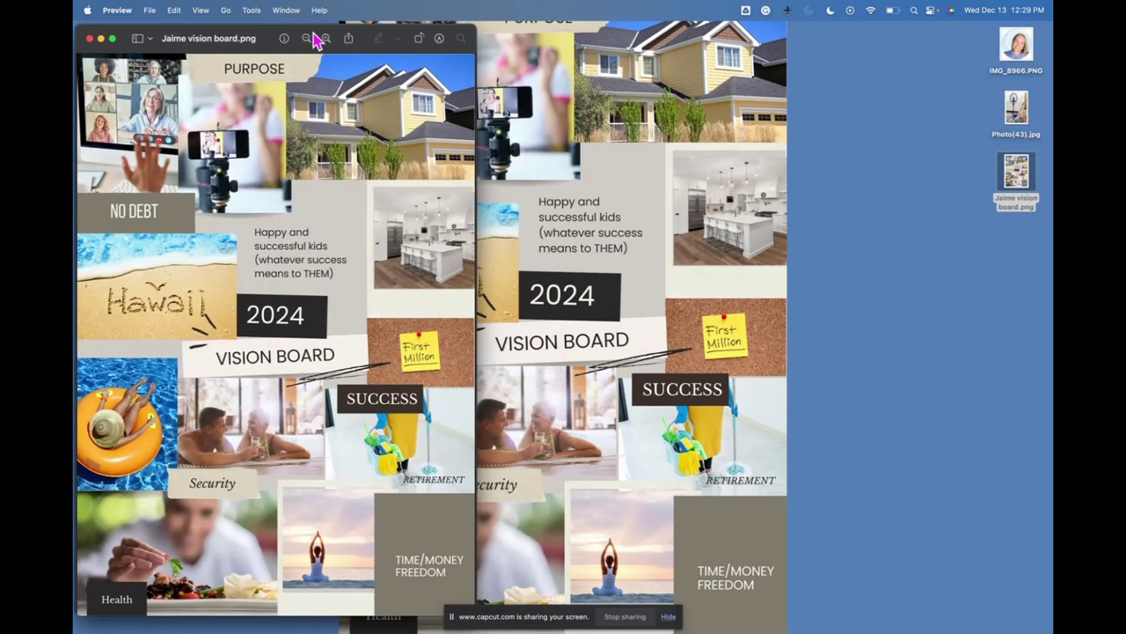
pyautogui.moveTo(266, 40); pyautogui.dragTo(416, 38)
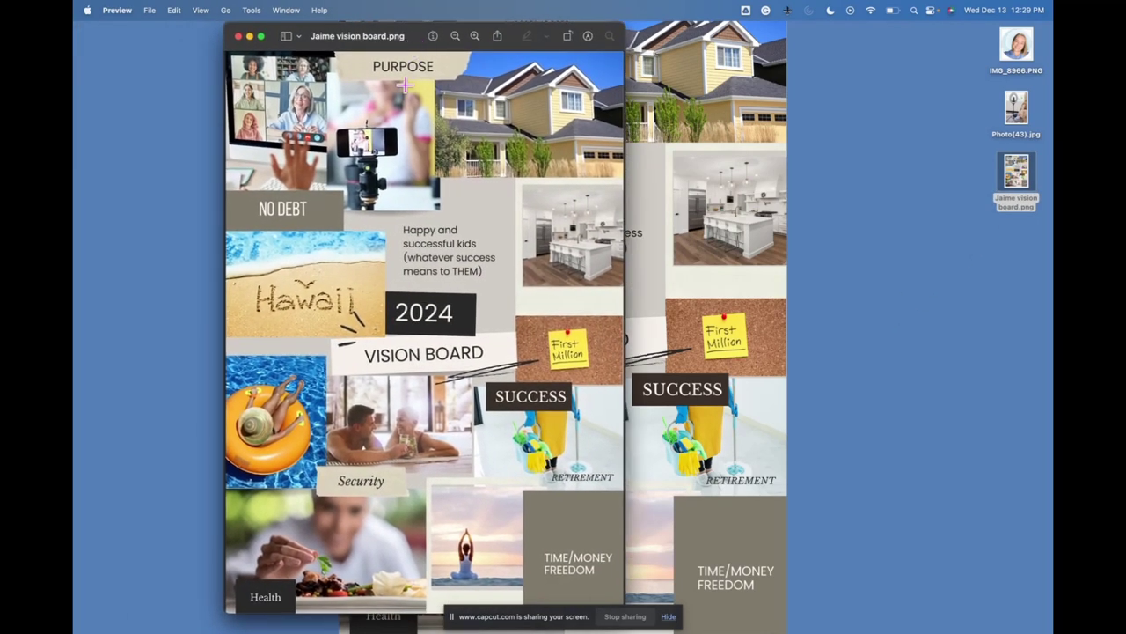
pyautogui.moveTo(624, 90); pyautogui.dragTo(666, 95)
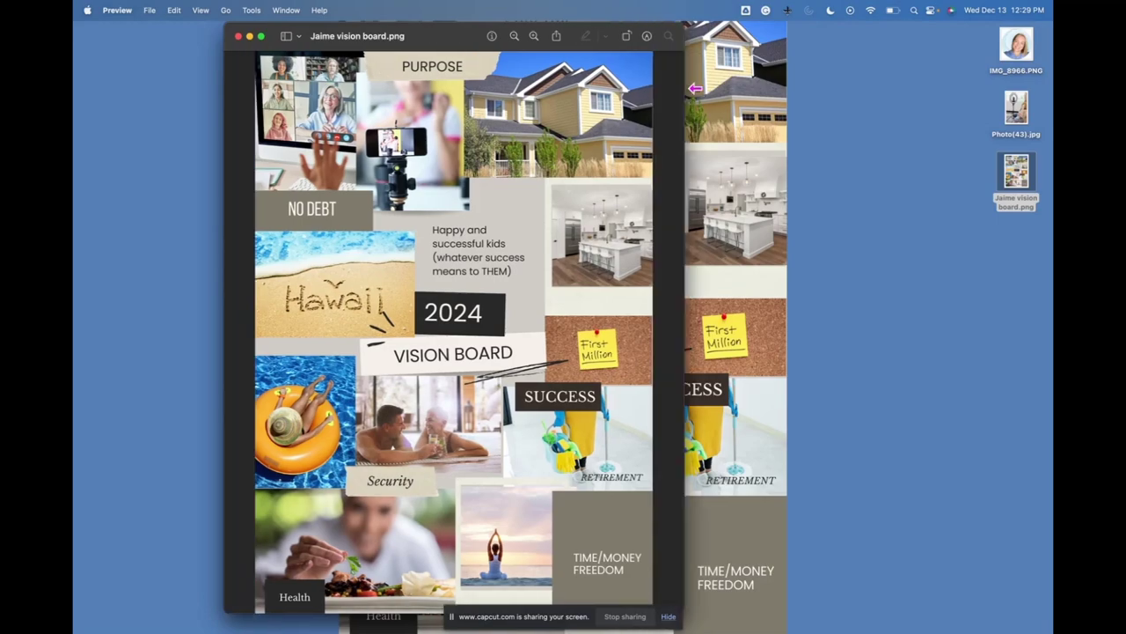